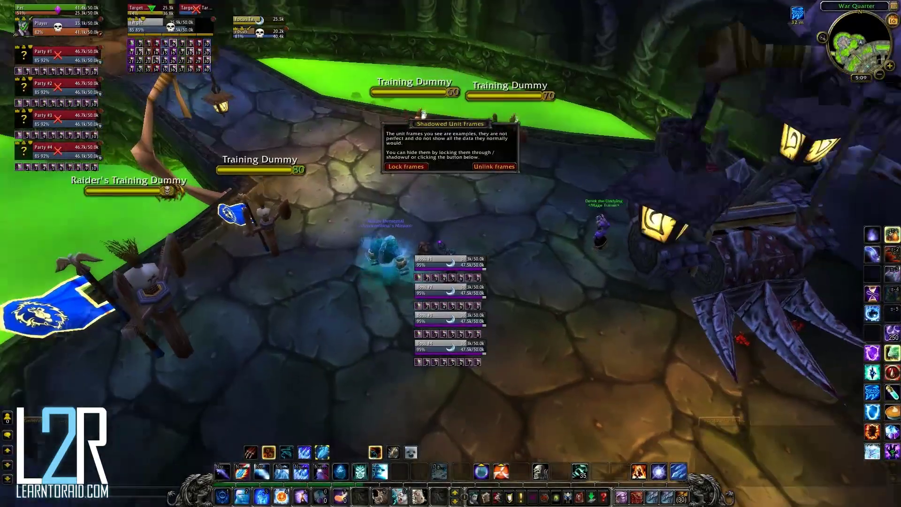
- Reposition the unlocked unit frames around the game view, including the boss frames, and move the options window clear of them
mouse_move(567, 305)
left_mouse_down()
mouse_move(692, 330)
mouse_move(568, 305)
left_mouse_up()
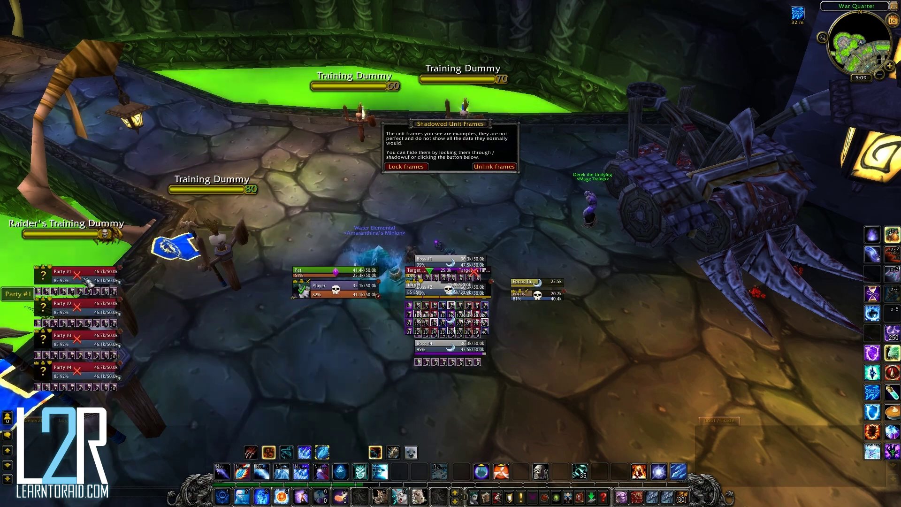
left_click_drag(382, 379, 384, 390)
left_click_drag(471, 257, 545, 225)
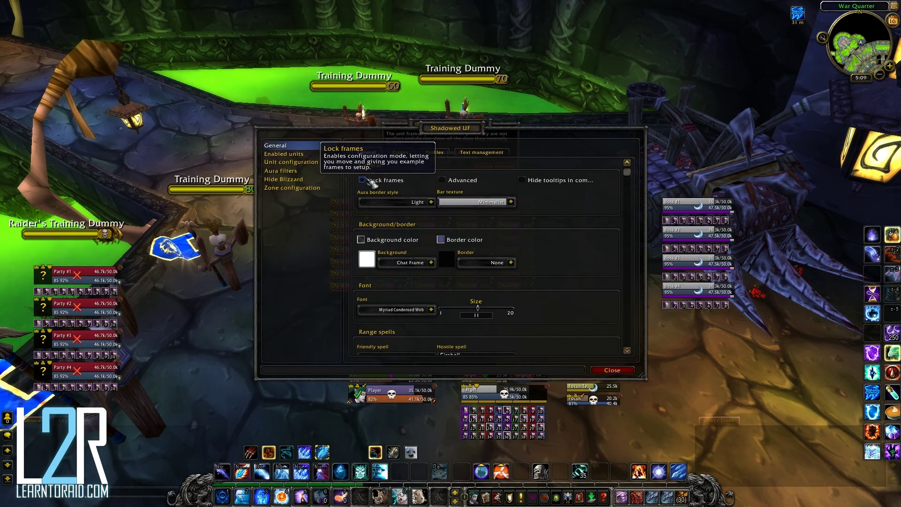
left_click_drag(442, 133, 640, 309)
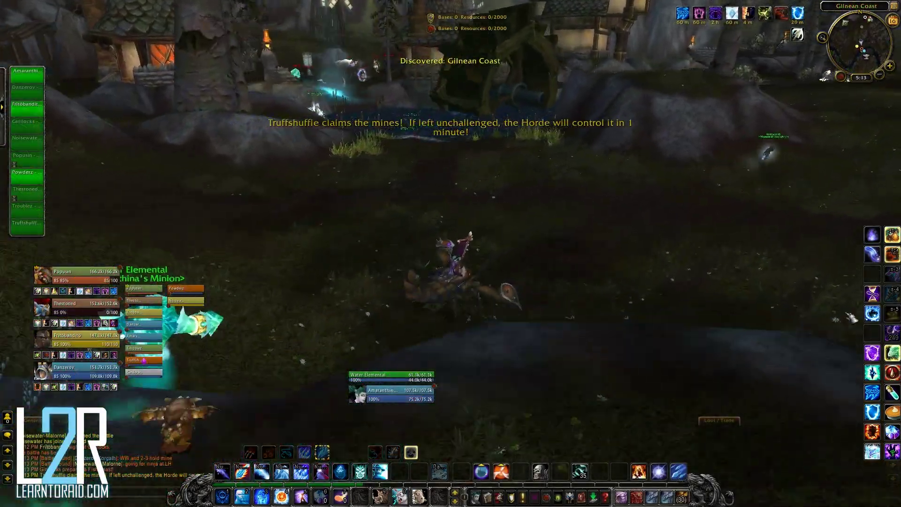
- Ride from the Gilnean Coast across the river toward the Waterworks
key("w")
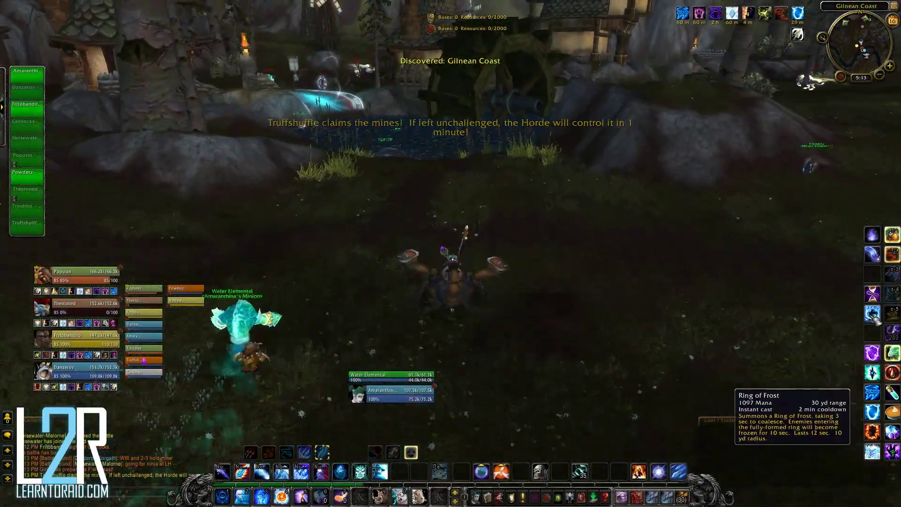
key("w")
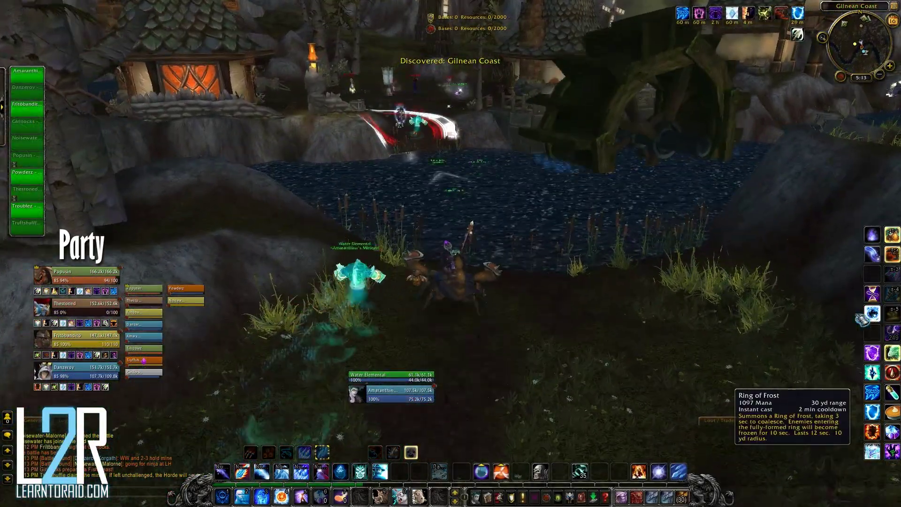
key("w")
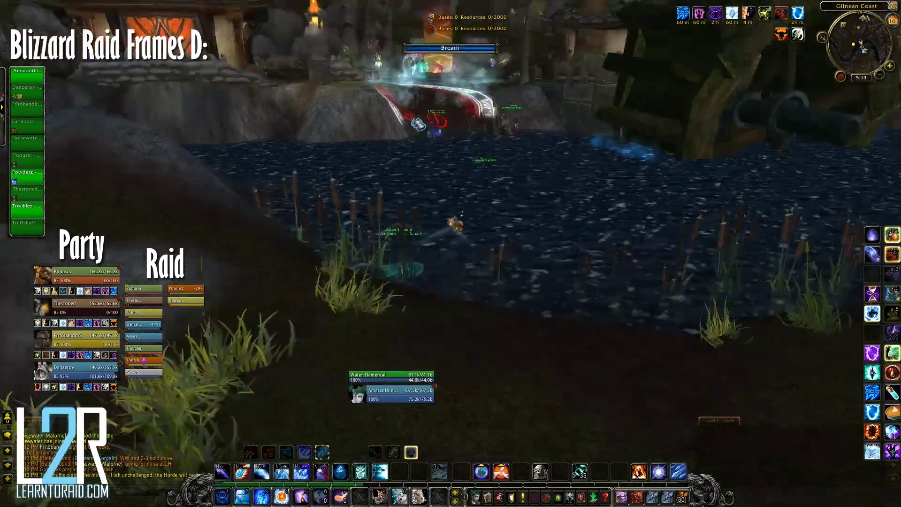
key("w")
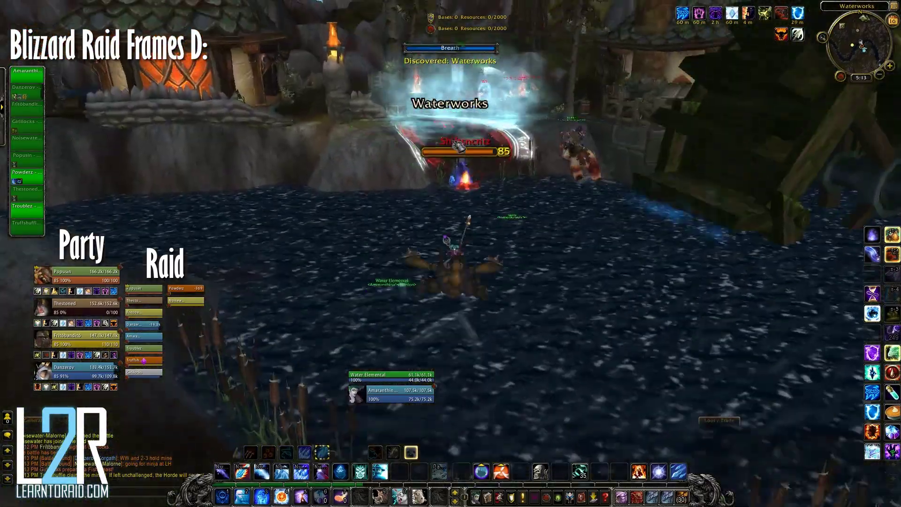
- Advance from the water to the Waterworks shore and cast Frostbolt at the enemy target
key("KP_5")
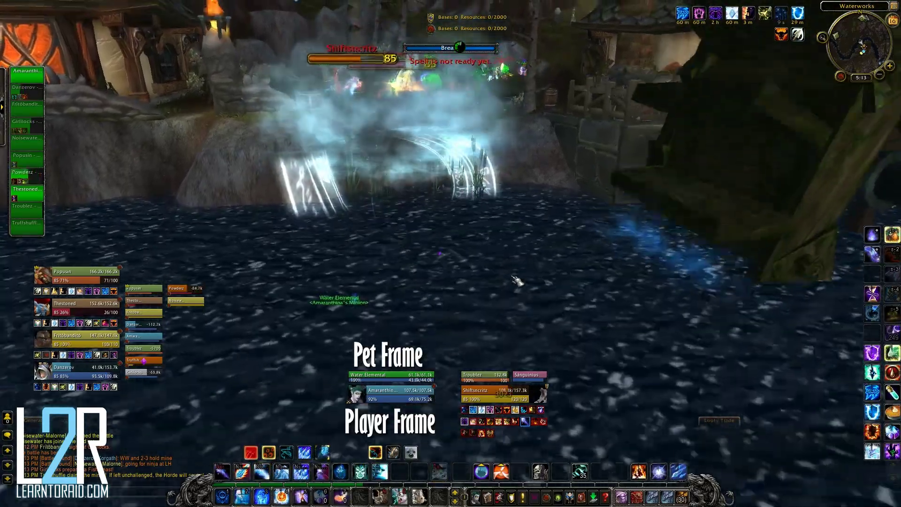
key("w")
left_click_drag(512, 276, 486, 253)
key("w")
key("w")
key("KP_1")
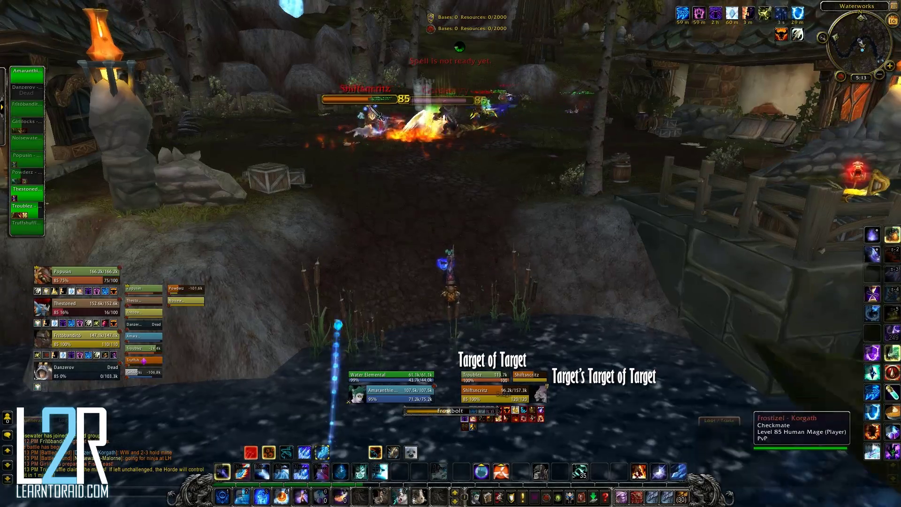
key("KP_1")
key("KP_1")
key("KP_1")
- Move toward the fight at the Waterworks, target the enemy paladin and cast Polymorph on it
key("a")
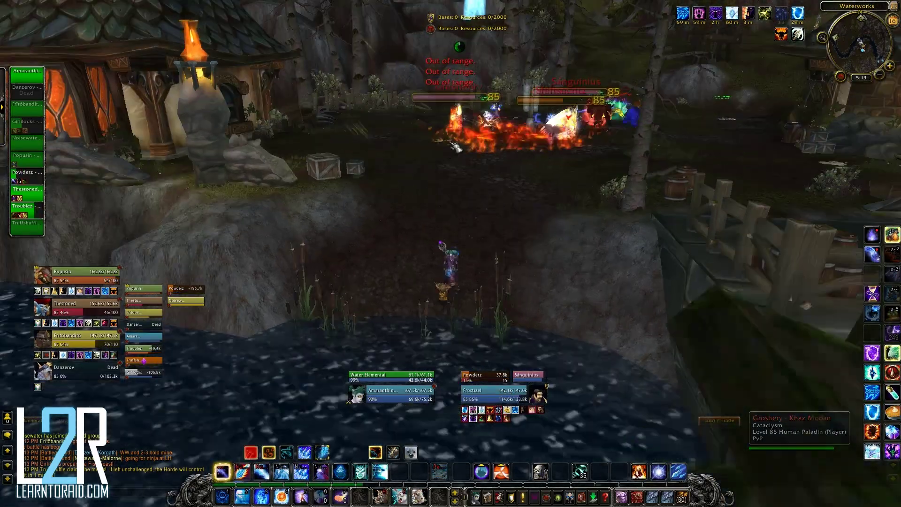
key("w")
left_click(449, 120)
key("d")
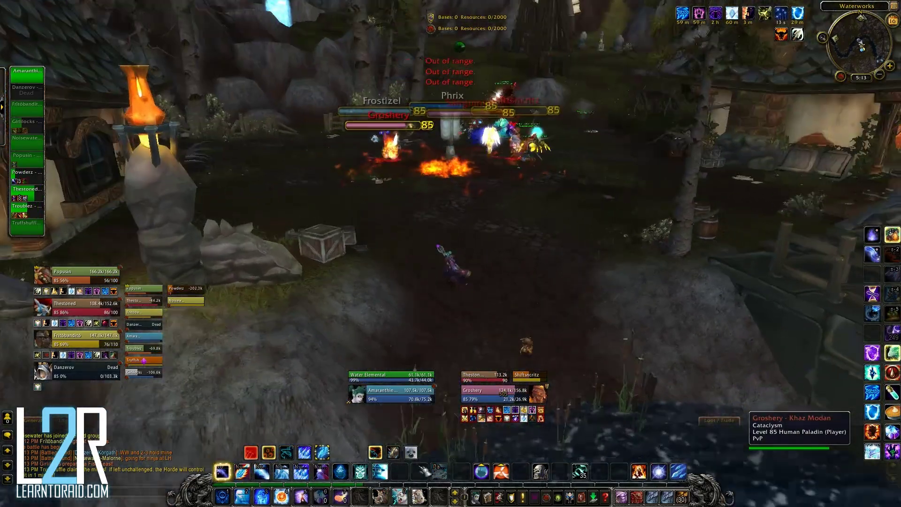
left_click(405, 498)
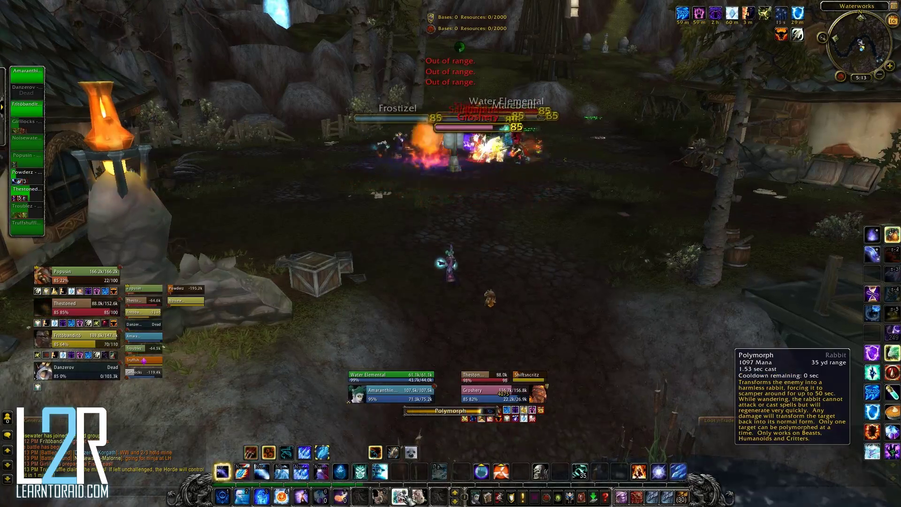
key("d")
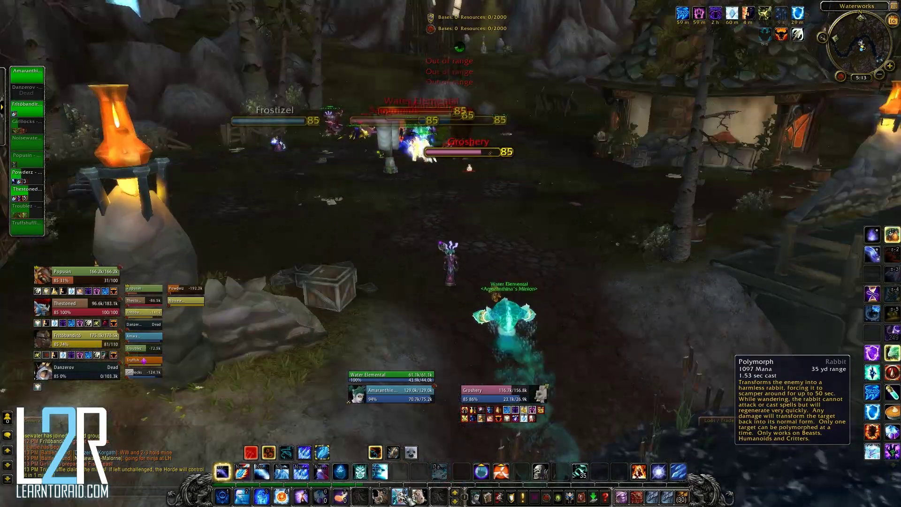
key("w")
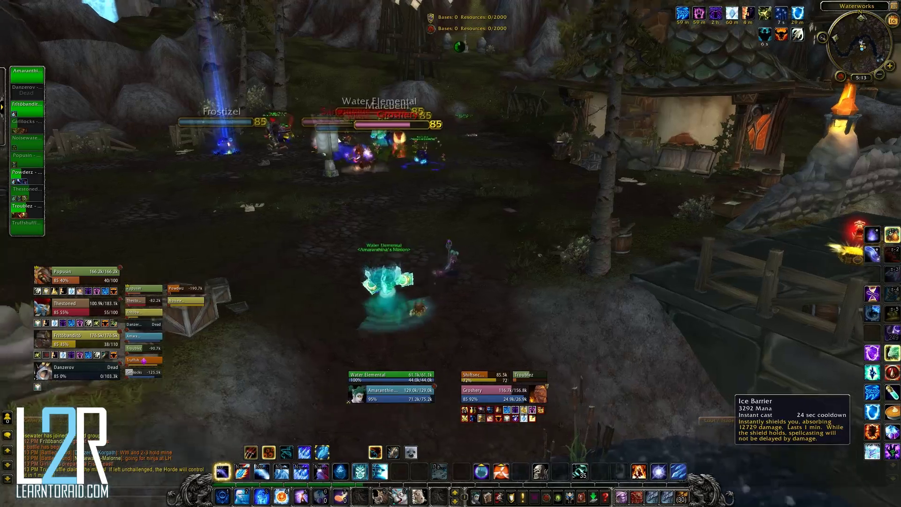
key("a")
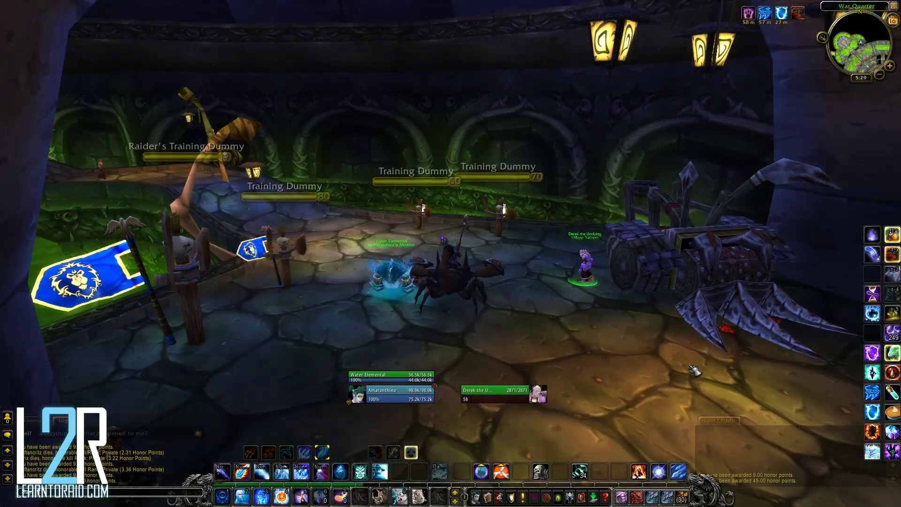
- Open the Shadowed Unit Frames options with /suf, unlock the frames and enable the advanced settings
type("/suf")
key("Return")
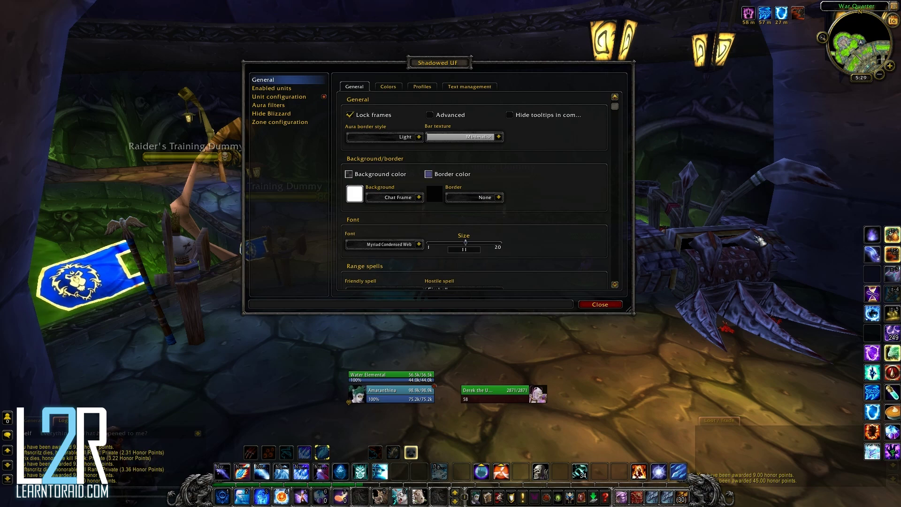
left_click(375, 116)
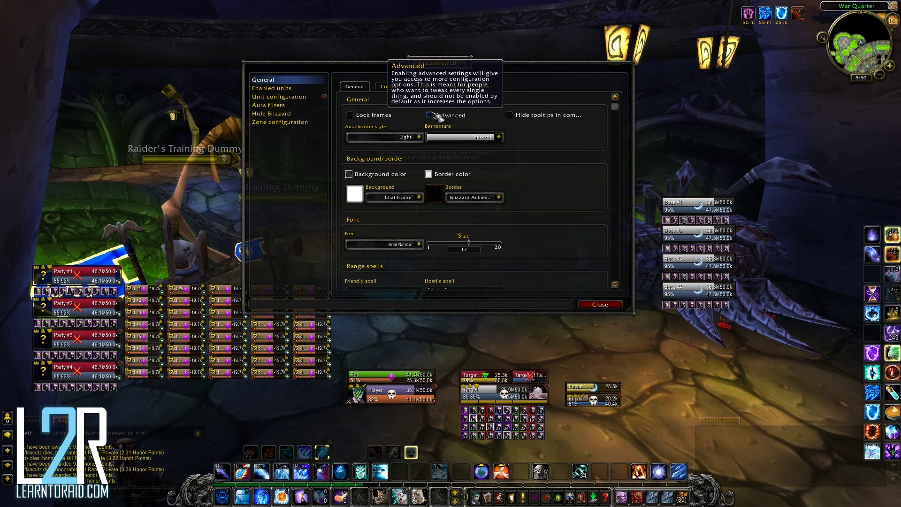
left_click(430, 115)
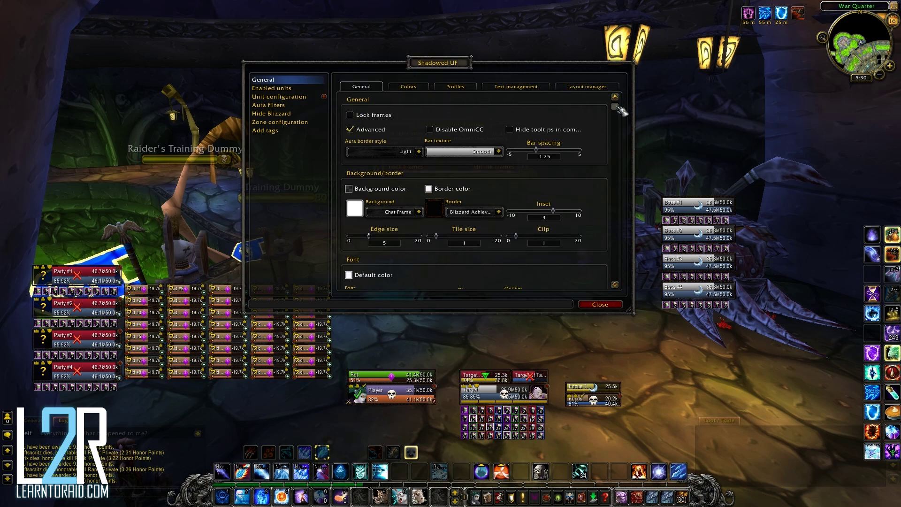
- Review the advanced general settings, the colour settings and the profile options
scroll(619, 111, "down", 2)
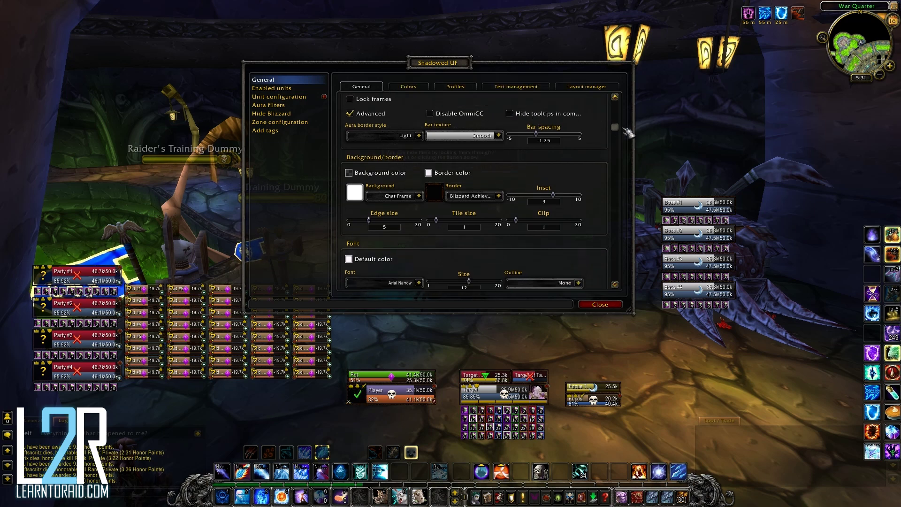
left_click_drag(618, 128, 634, 87)
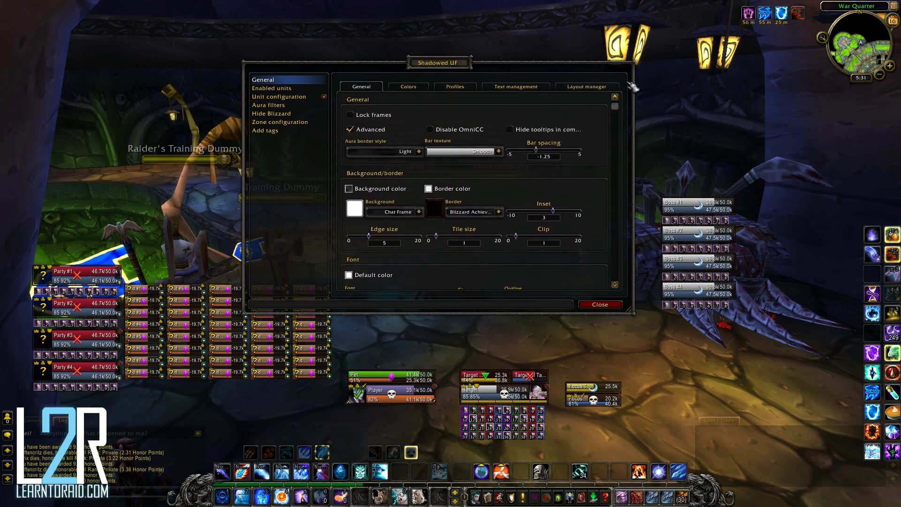
left_click(408, 86)
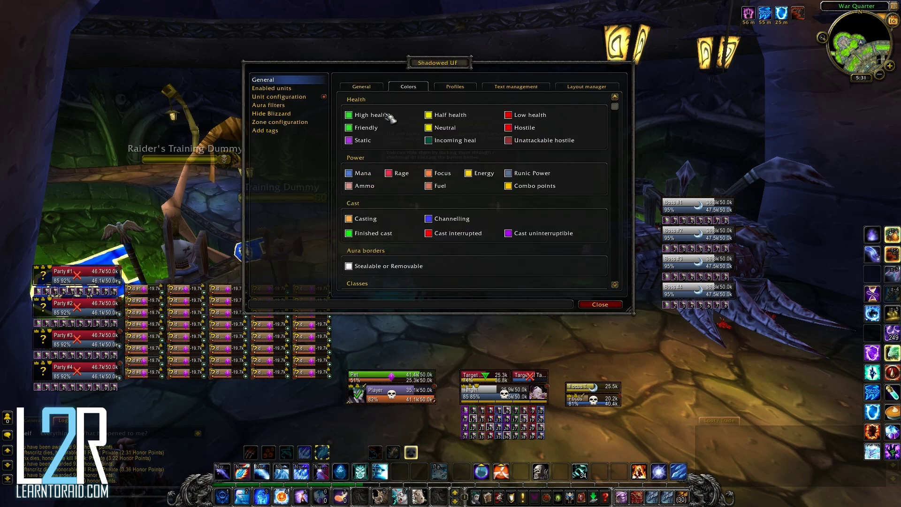
scroll(554, 176, "down", 2)
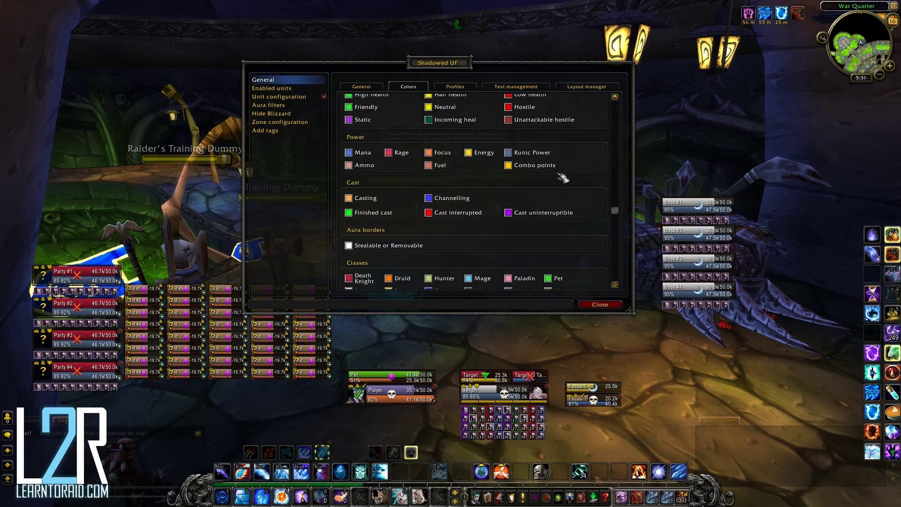
left_click(456, 87)
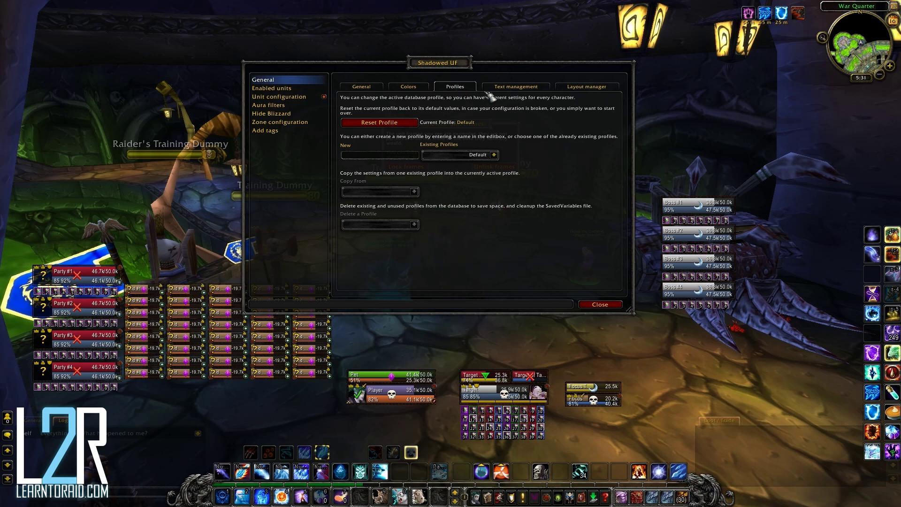
- Add a custom text named Youtube with the Health bar as its text parent
left_click(517, 87)
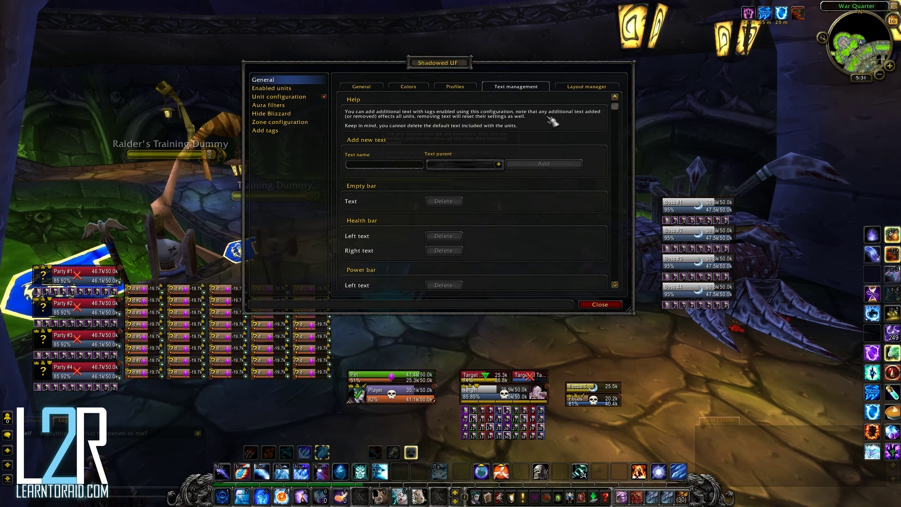
left_click_drag(615, 107, 603, 78)
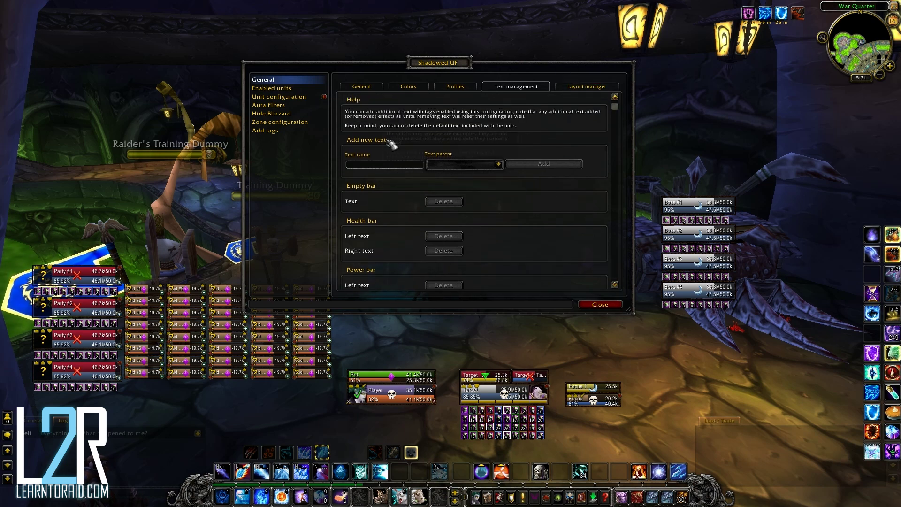
type("Youtube")
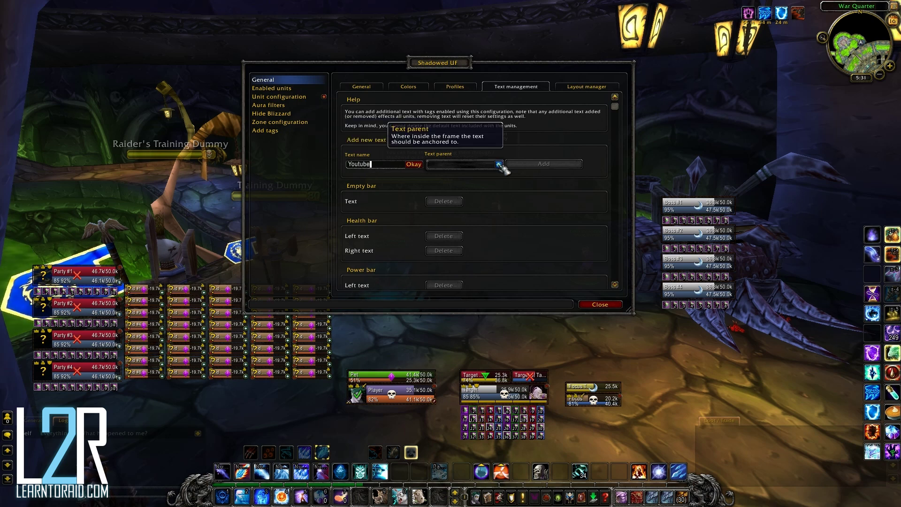
left_click(499, 164)
left_click(464, 210)
left_click(413, 163)
left_click(535, 164)
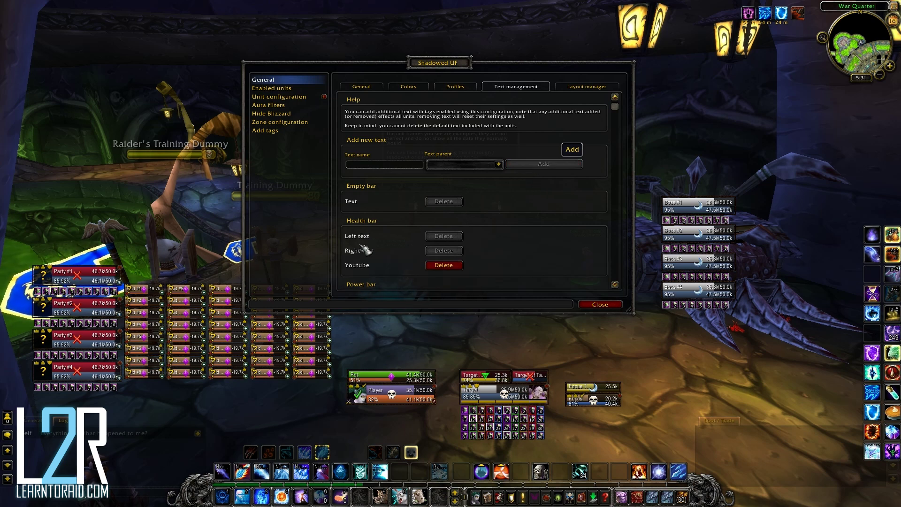
- In the enabled units, turn the Raid frames off and on again and enable Boss Target
left_click(582, 89)
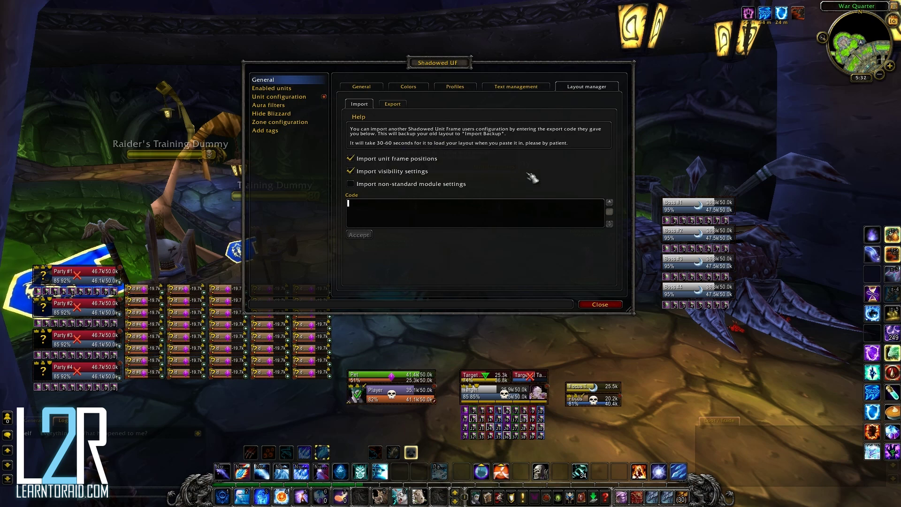
left_click(287, 88)
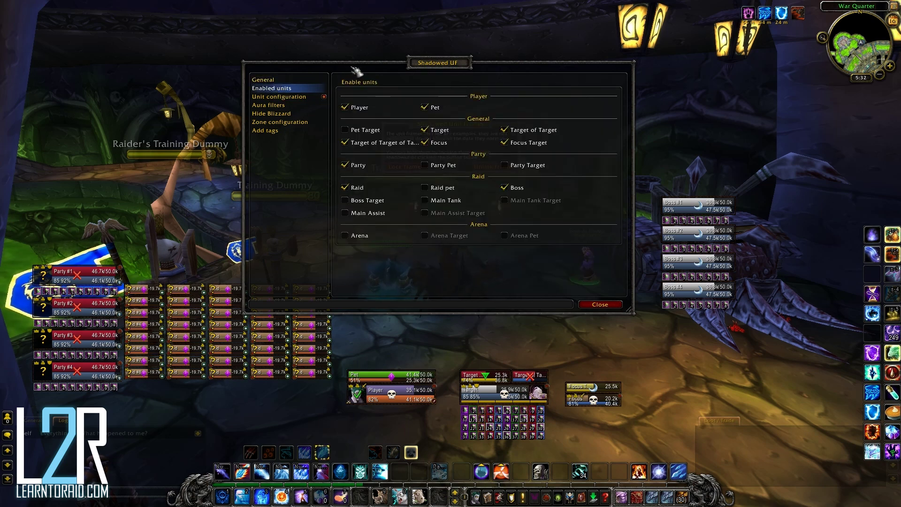
left_click(347, 187)
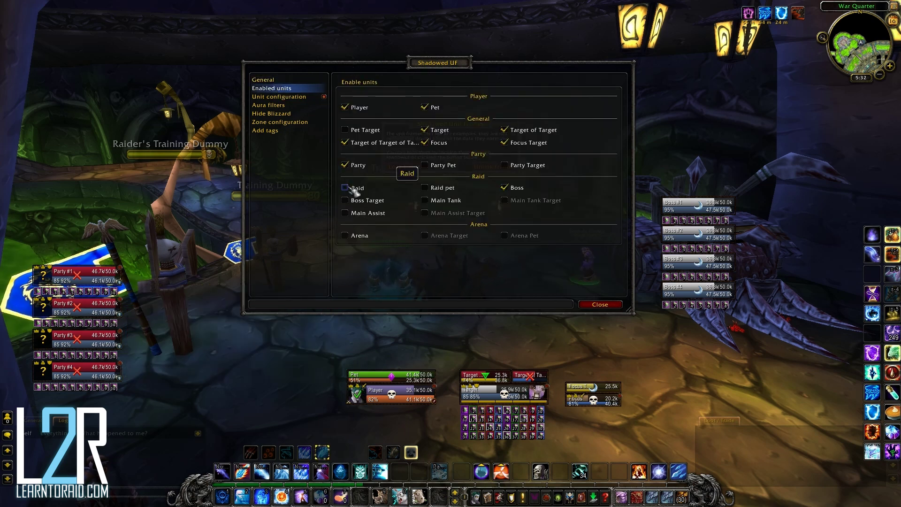
left_click(347, 188)
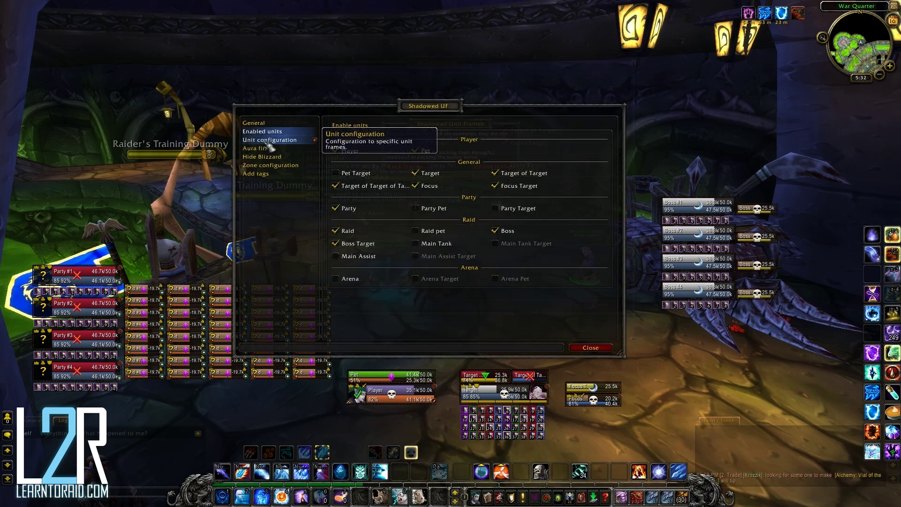
- In the global unit configuration, select Player, Target of Target and Focus Target as the units to modify
left_click(268, 142)
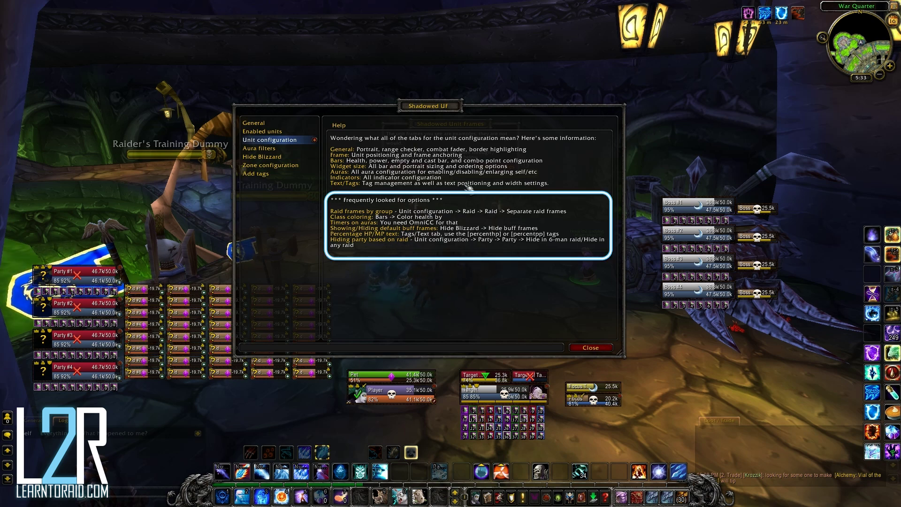
left_click(316, 140)
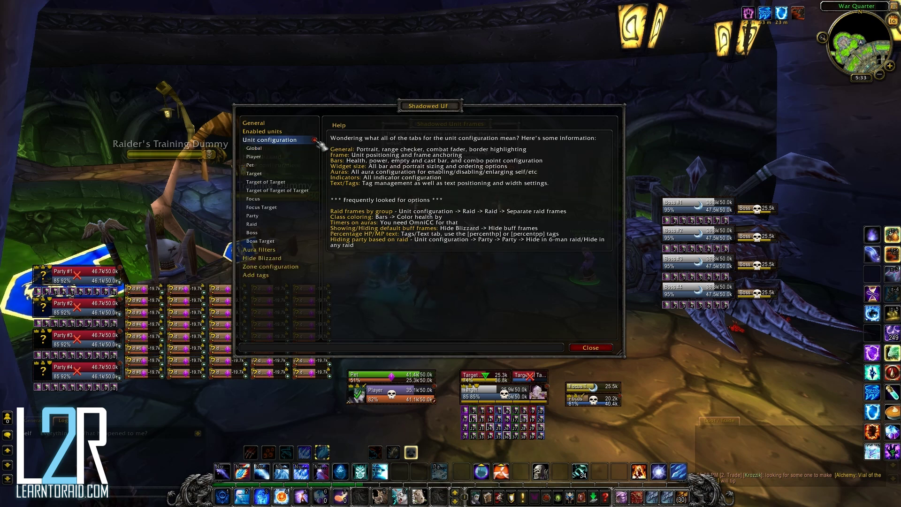
left_click(274, 148)
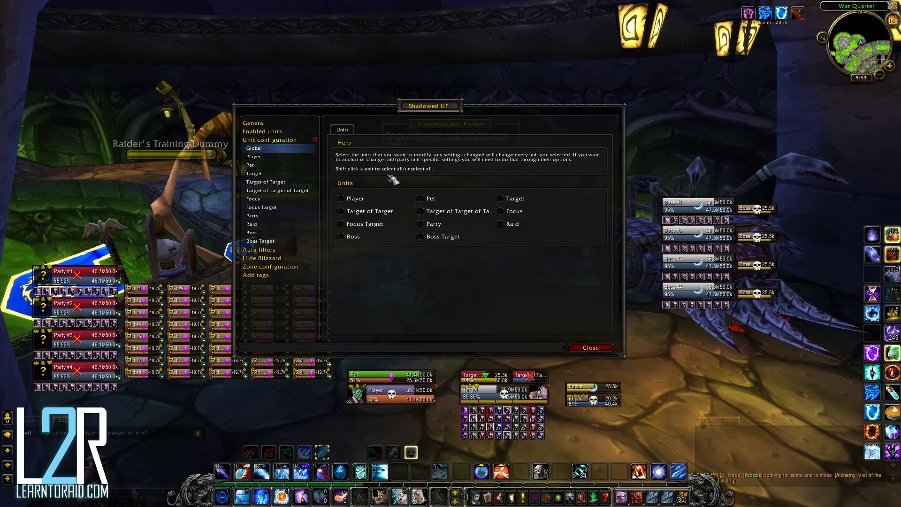
left_click(341, 198)
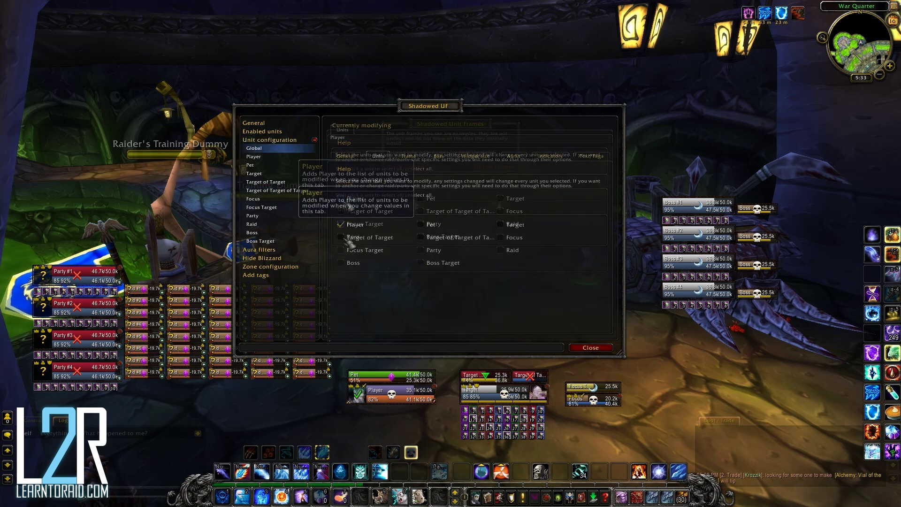
left_click(347, 238)
left_click(340, 249)
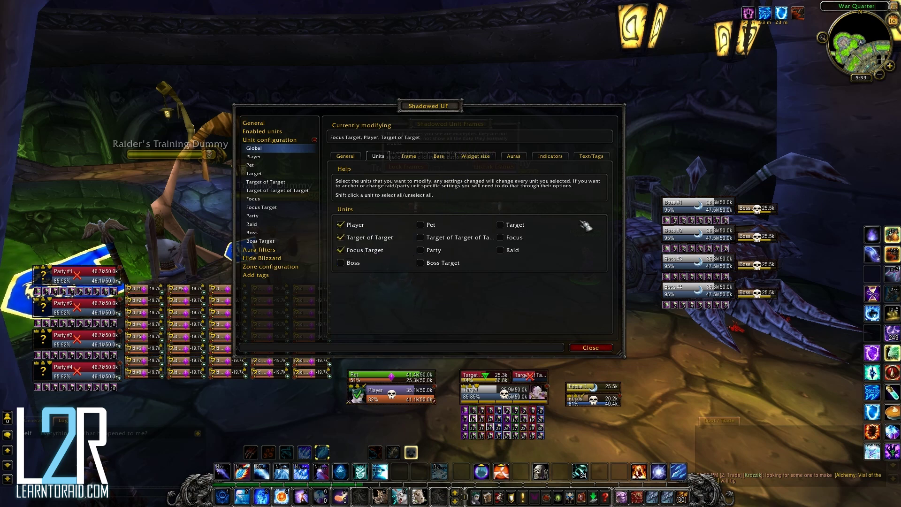
- Deselect Player, Target of Target and Focus Target in the global unit configuration
left_click(343, 227)
left_click(341, 238)
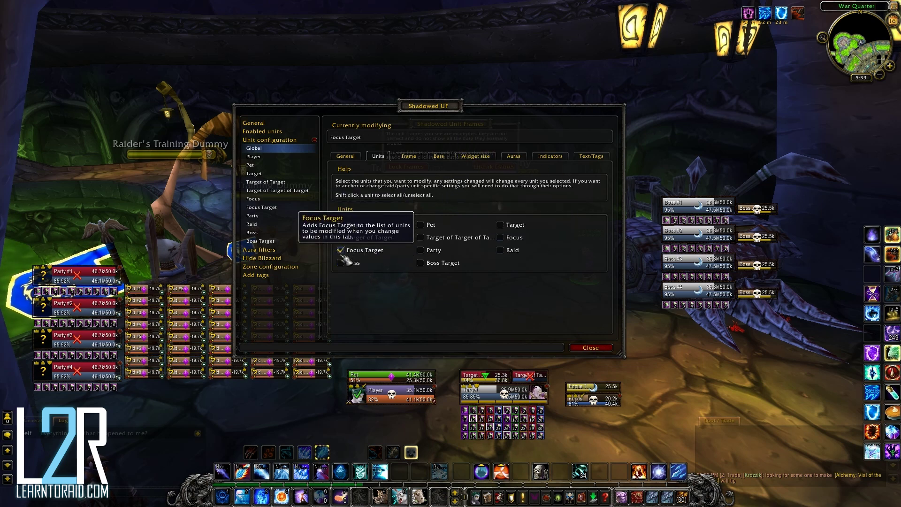
left_click(341, 250)
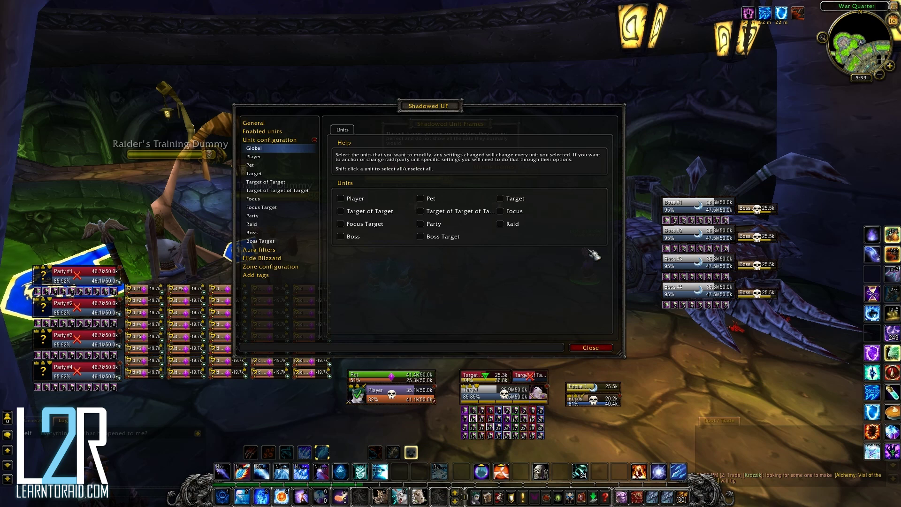
- Review the Player unit's general options for portrait, combat fader, border highlighting and combat text
left_click(299, 162)
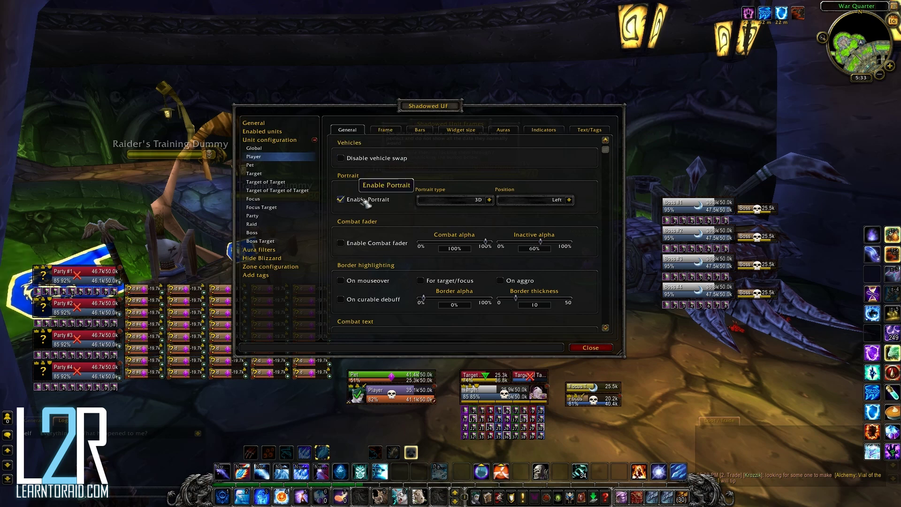
left_click(341, 199)
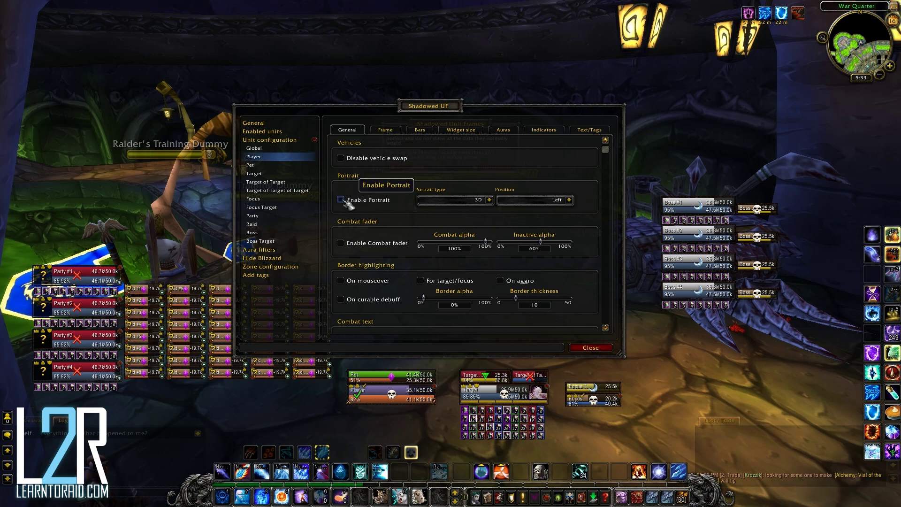
left_click(490, 200)
left_click(491, 200)
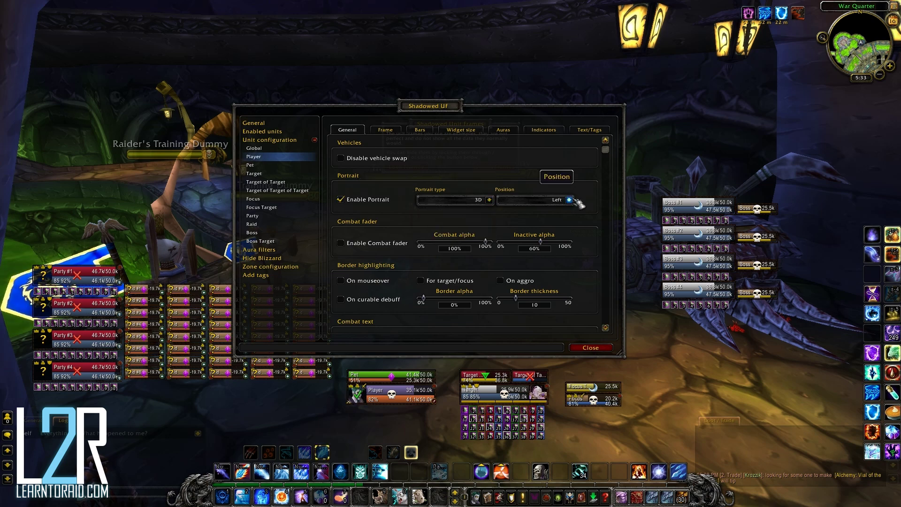
left_click_drag(610, 153, 610, 320)
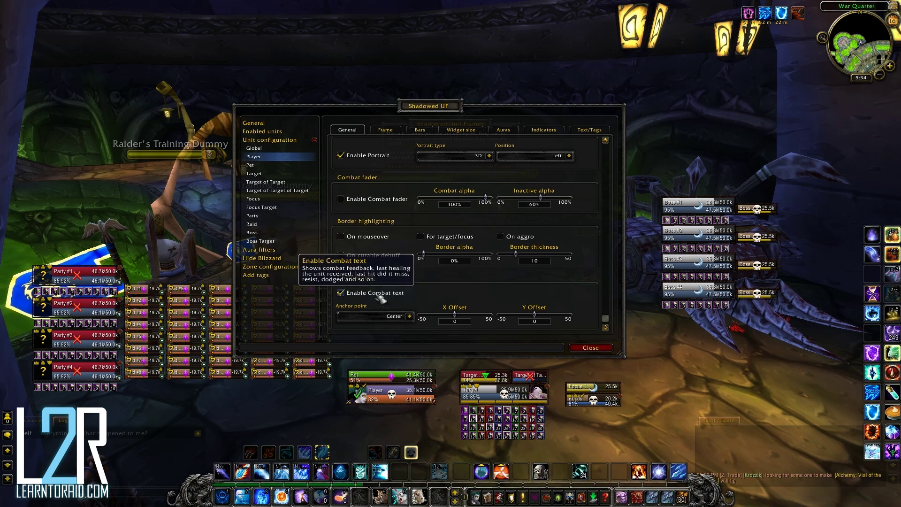
- Set the Player frame's height to 50 and width to 220, and move it to about X -113, Y 215
left_click(386, 131)
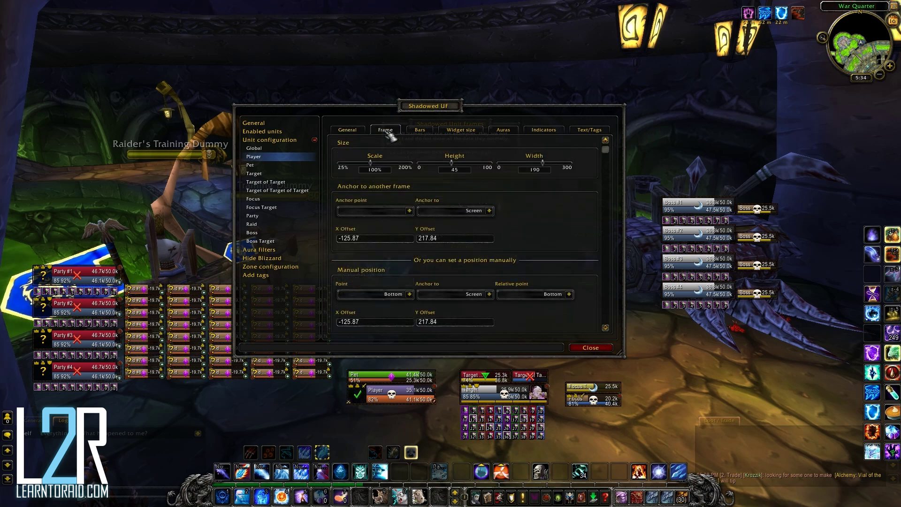
mouse_move(371, 163)
left_mouse_down()
mouse_move(387, 169)
mouse_move(376, 173)
left_mouse_up()
left_click_drag(452, 164, 457, 166)
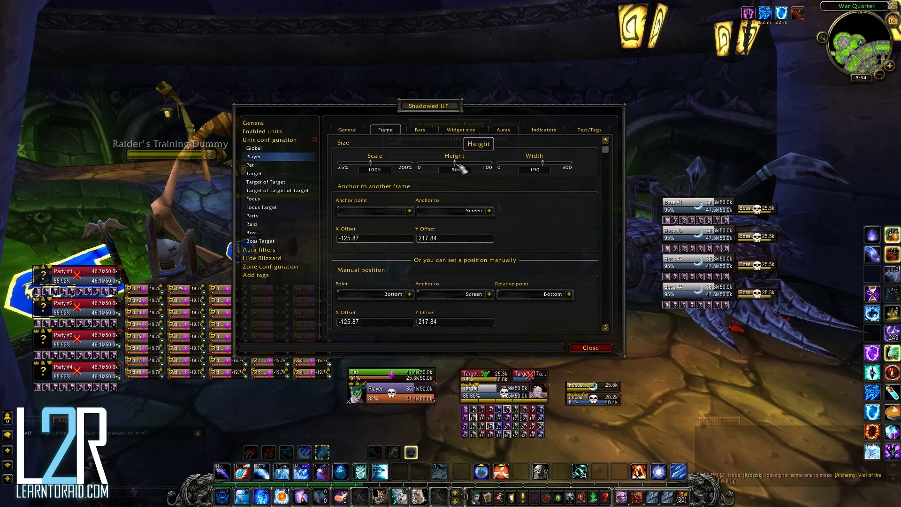
left_click_drag(542, 163, 558, 165)
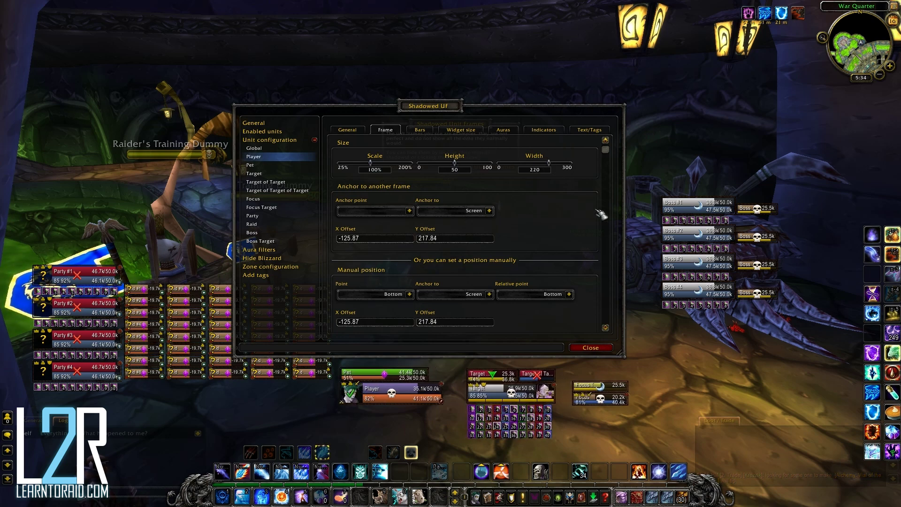
left_click_drag(391, 397, 397, 398)
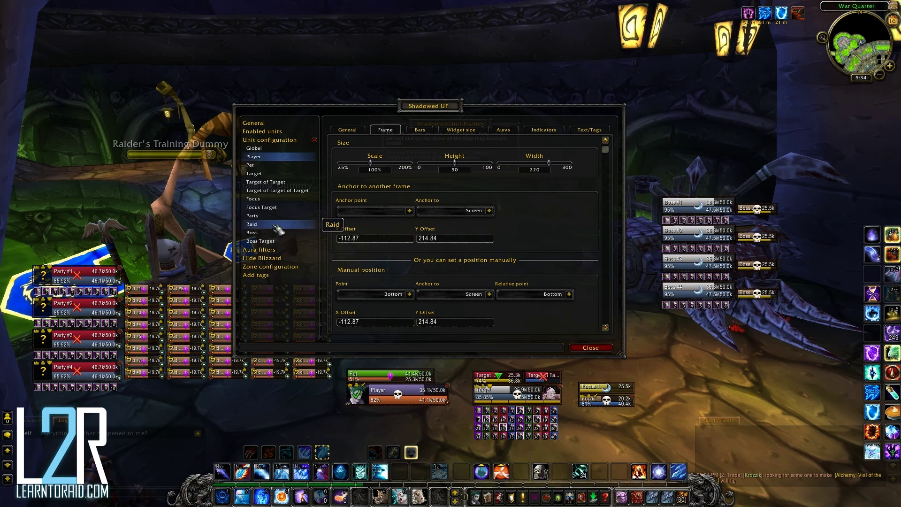
- Set the X offset of the Target frame's anchor to the Player frame to 200
left_click(256, 174)
scroll(615, 157, "down", 2)
left_click(385, 129)
scroll(607, 235, "down", 1)
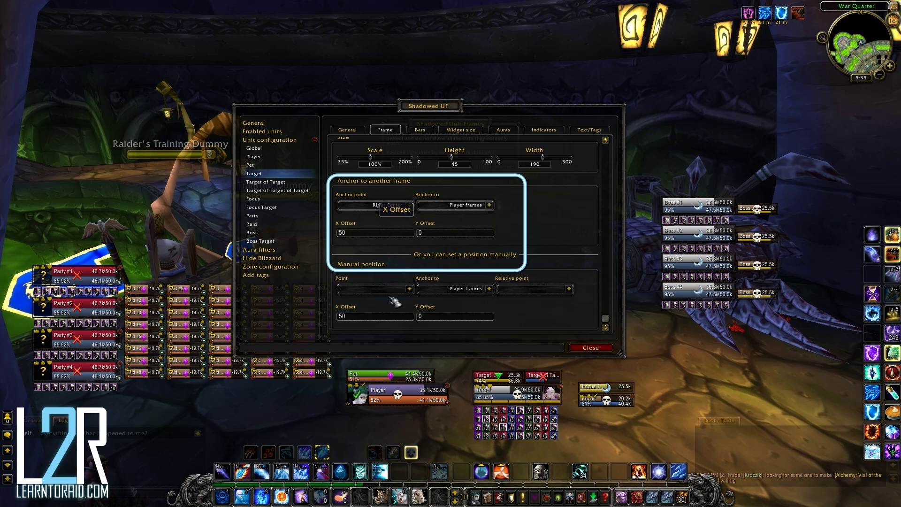
left_click(350, 236)
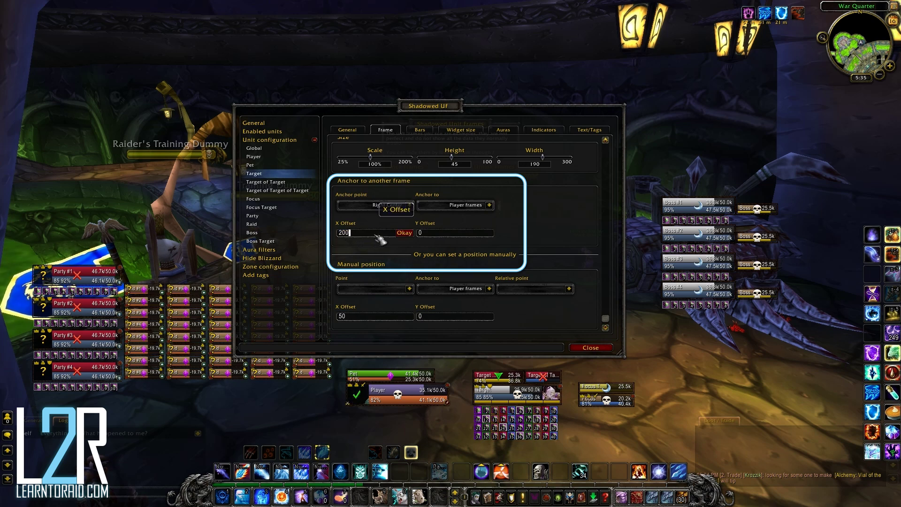
left_click(406, 233)
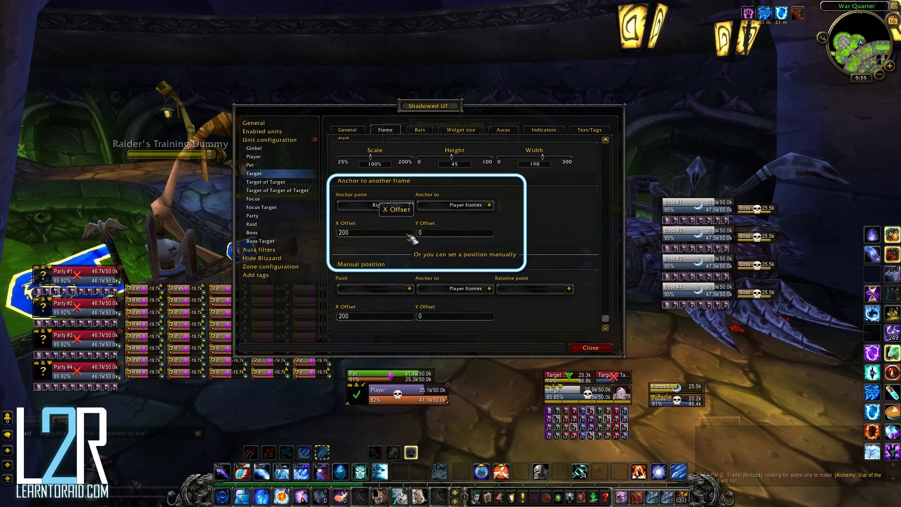
- Move the Player frame to an X offset of about -262 and a Y offset of about 180
left_click_drag(408, 389, 385, 393)
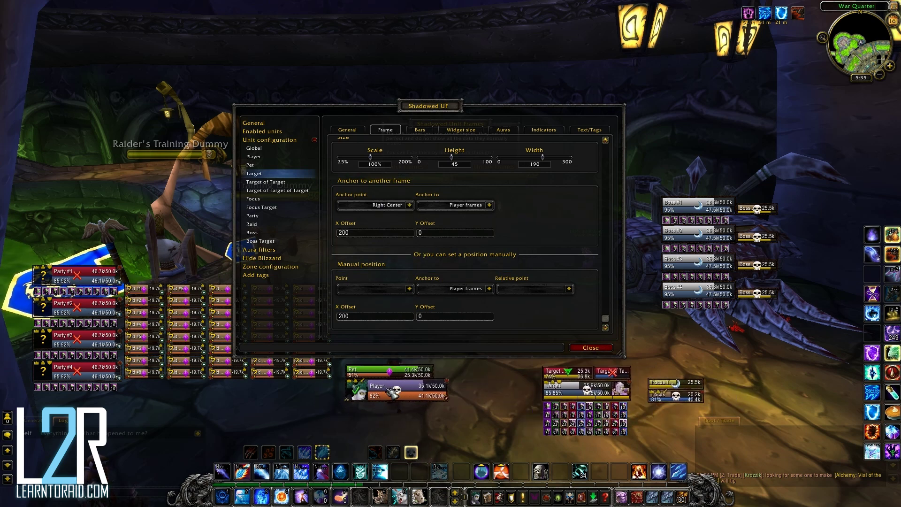
left_click_drag(349, 233, 320, 233)
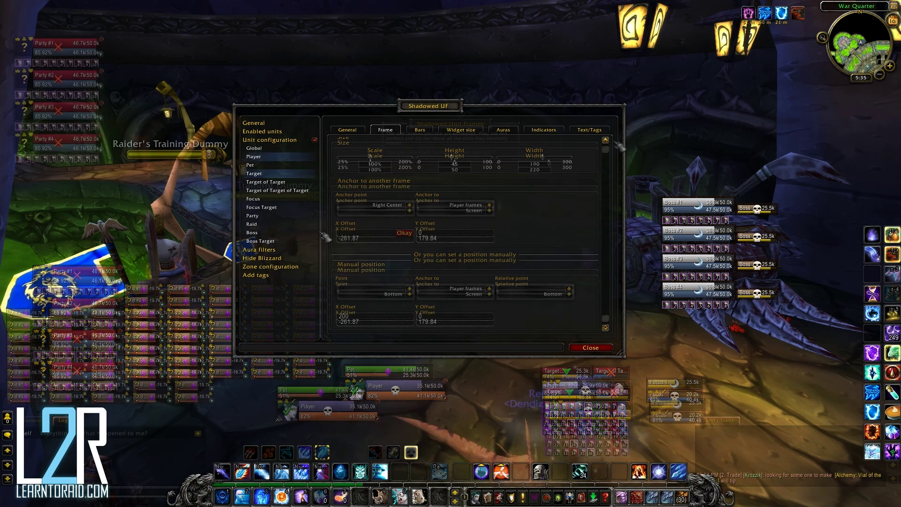
left_click(254, 156)
- Switch the Player power bar's colouring to Class and back to Power Type
left_click(421, 130)
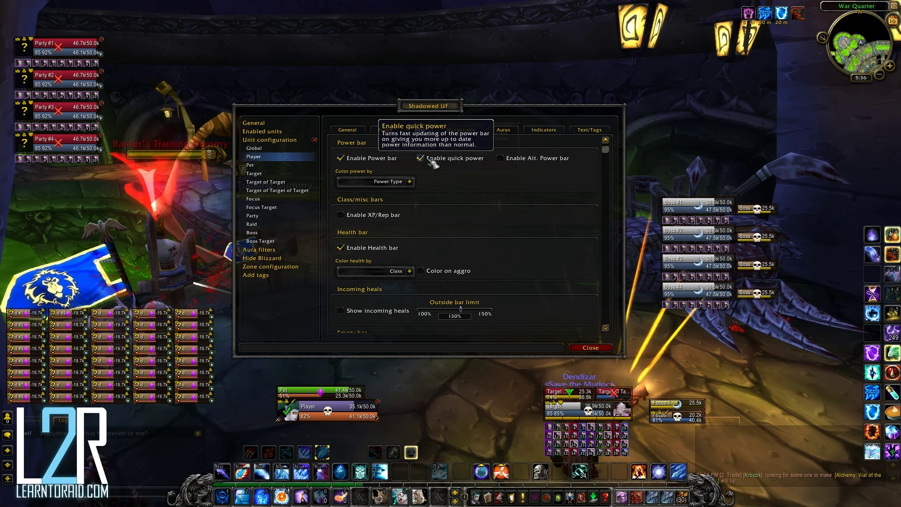
left_click(410, 181)
left_click(391, 199)
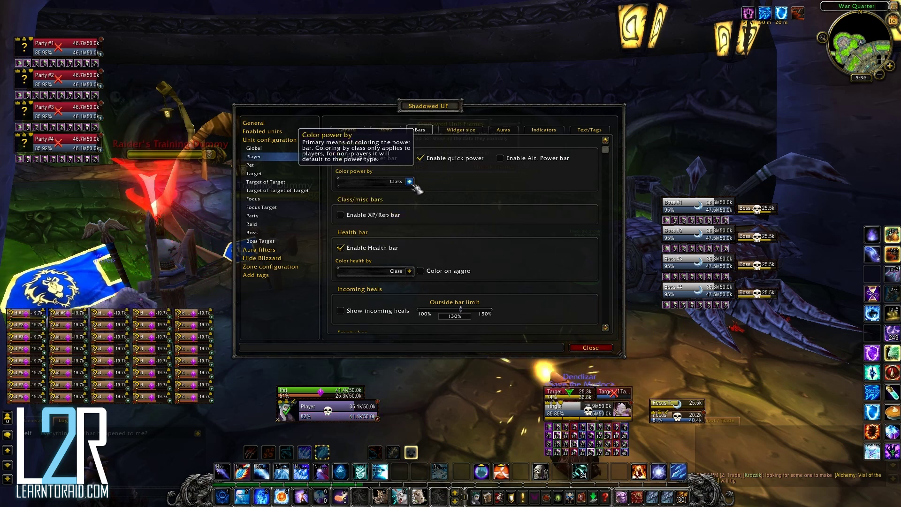
left_click(409, 182)
left_click(396, 206)
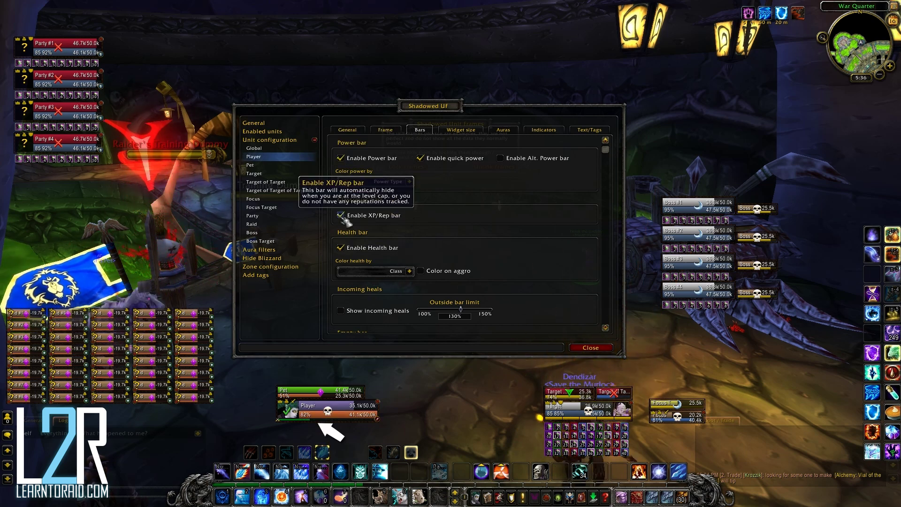
- Turn off the Player's XP/Rep bar, and turn its health bar off and on again
left_click(341, 216)
left_click(342, 248)
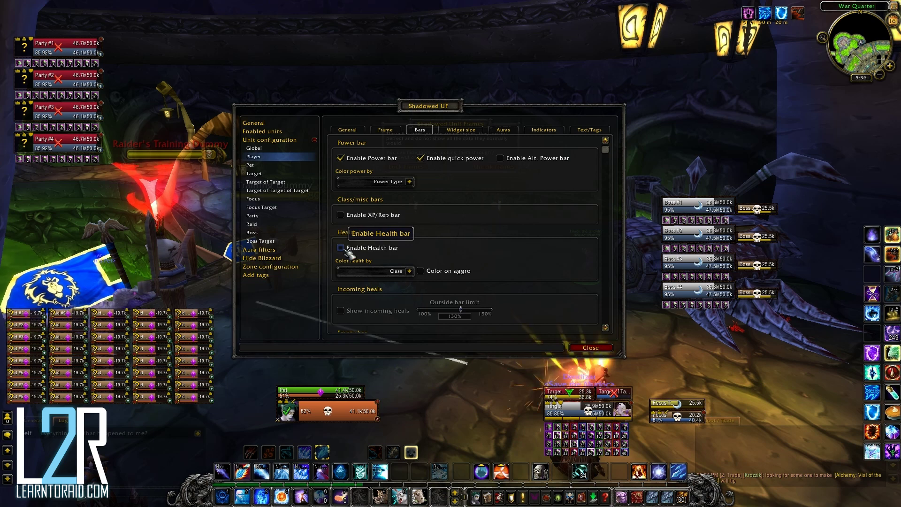
left_click(341, 248)
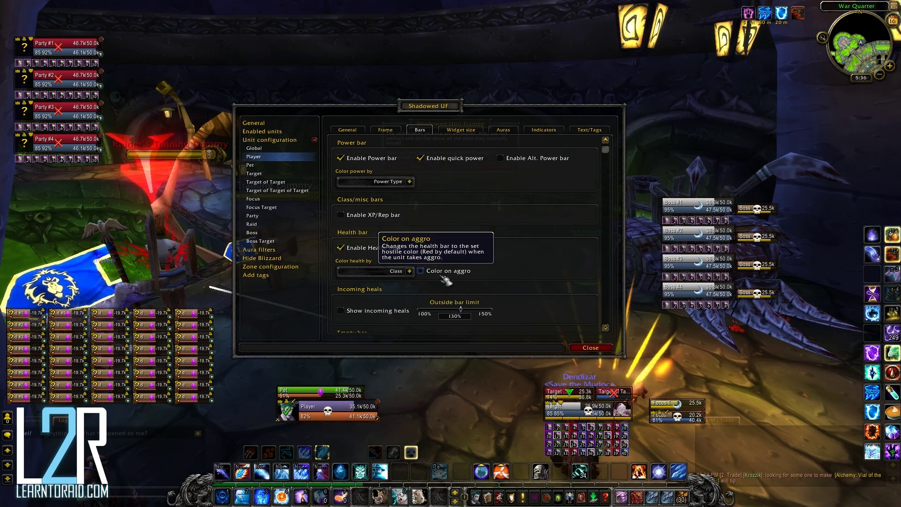
- Enable the cast bar for the Player unit
scroll(529, 261, "down", 2)
scroll(529, 262, "down", 5)
left_click(354, 266)
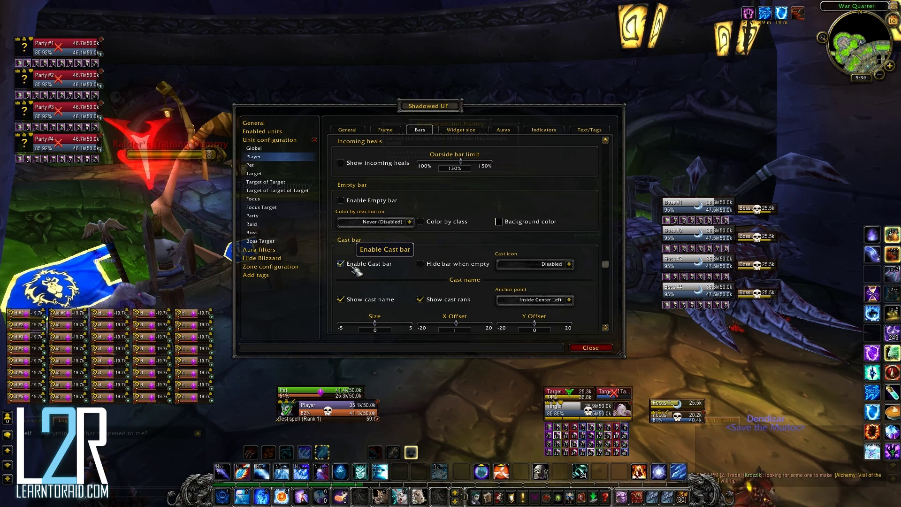
- Move the options window aside and cast Frostbolt at a training dummy to test the Player cast bar
left_click_drag(442, 109, 238, 119)
left_click_drag(494, 295, 563, 295)
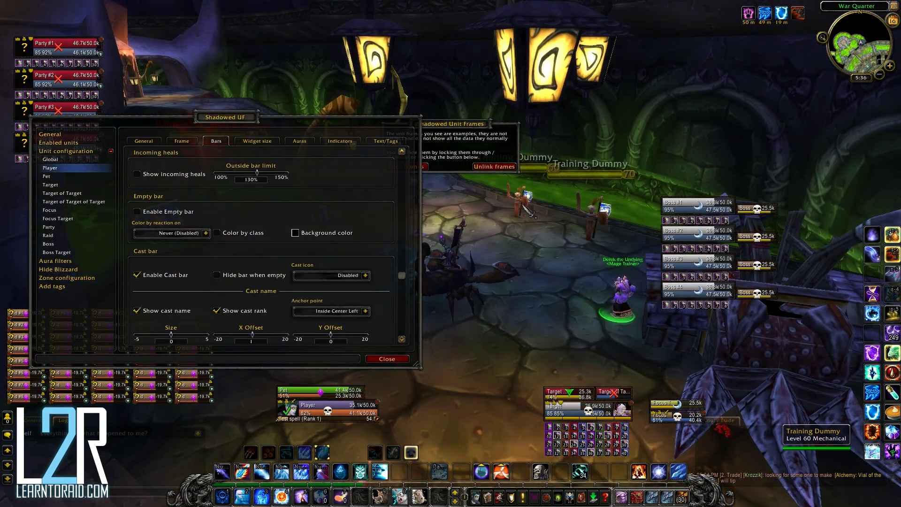
left_click_drag(494, 295, 563, 295)
left_click_drag(494, 295, 494, 333)
key("2")
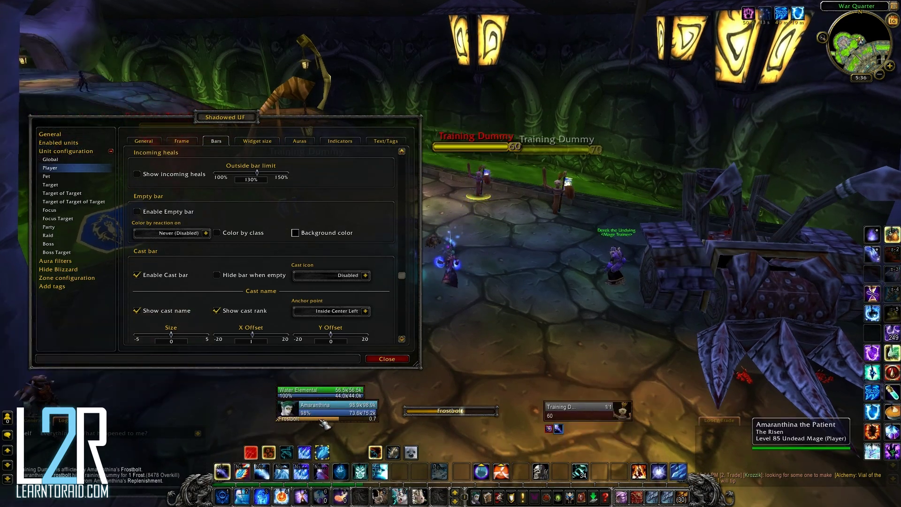
key("1")
key("1")
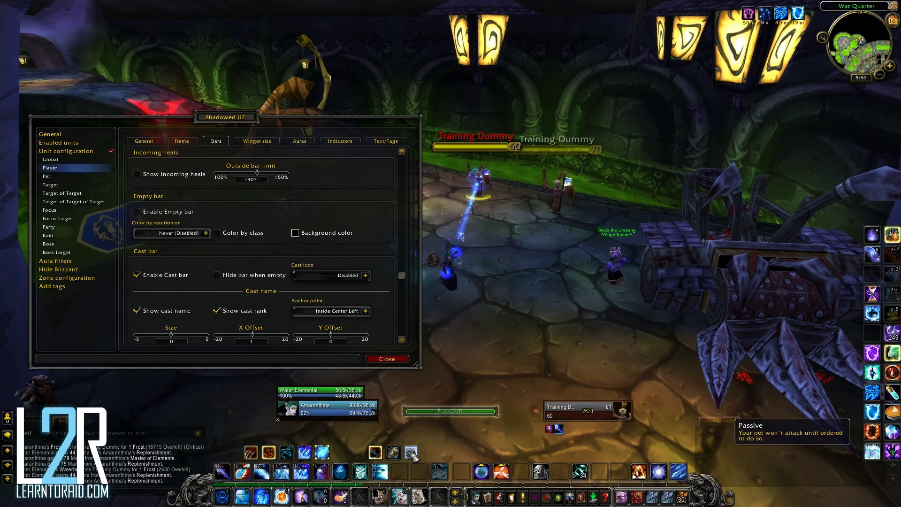
- Set the Player cast bar's height to 0.8 and increase the overall height of the Player frame
left_click_drag(236, 121, 372, 70)
left_click(392, 89)
left_click_drag(545, 127, 558, 287)
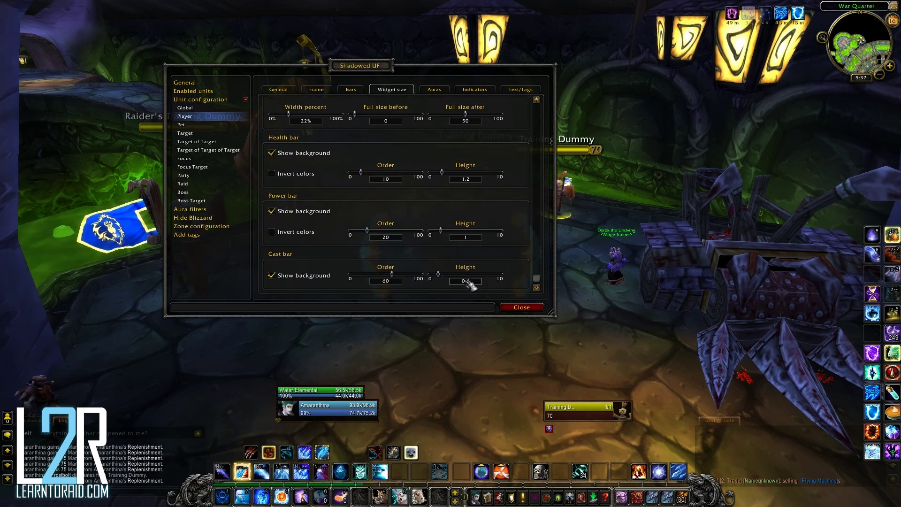
left_click_drag(442, 278, 445, 277)
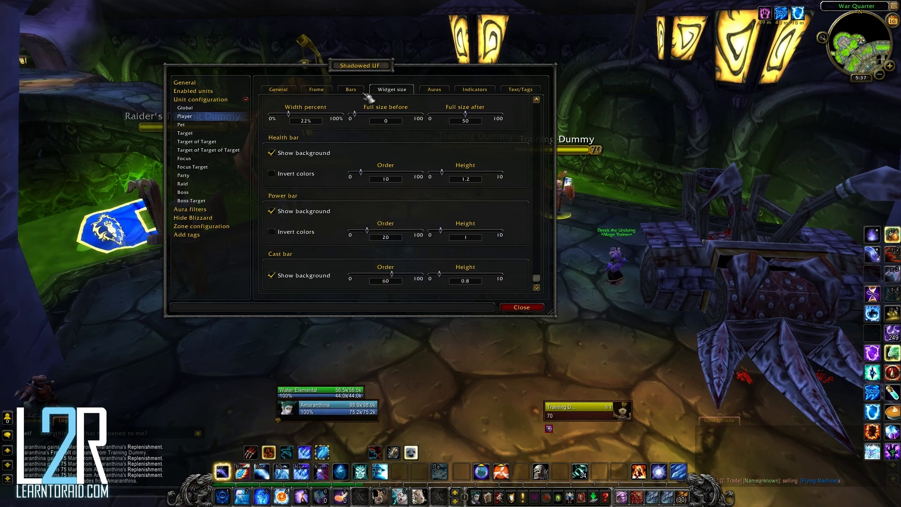
left_click(328, 90)
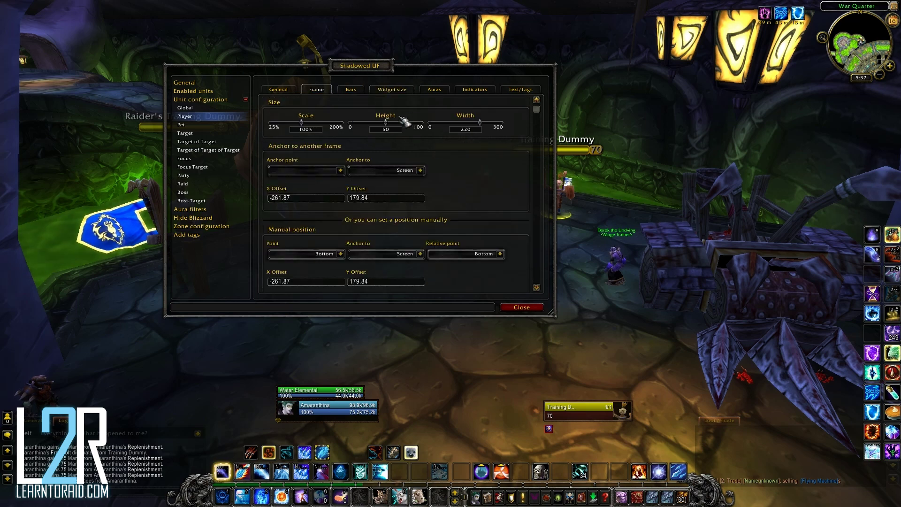
left_click_drag(389, 125, 397, 128)
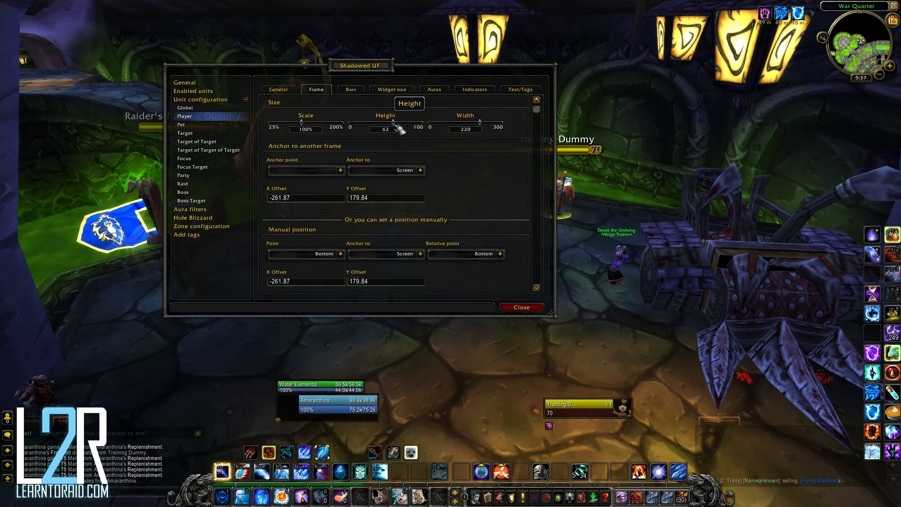
- Enable buffs and debuffs for the Player unit and review the remaining aura options
left_click(436, 89)
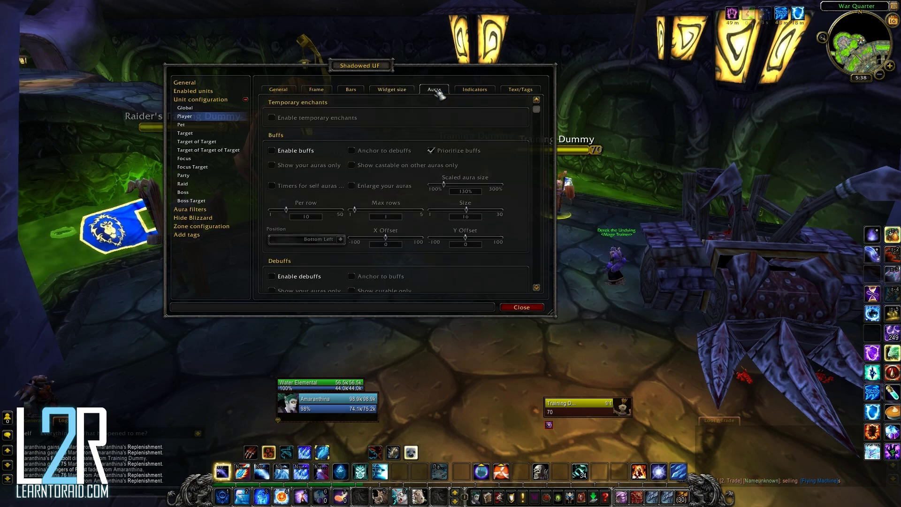
left_click(287, 152)
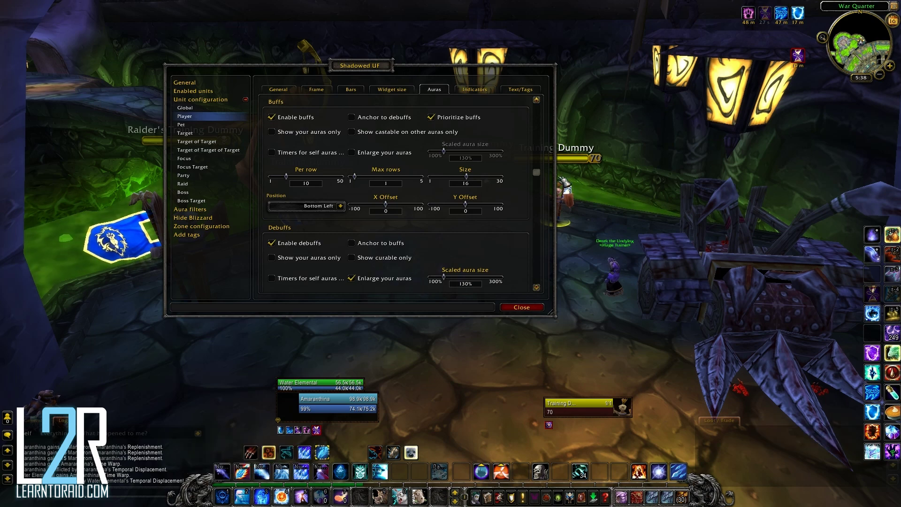
left_click_drag(540, 173, 540, 240)
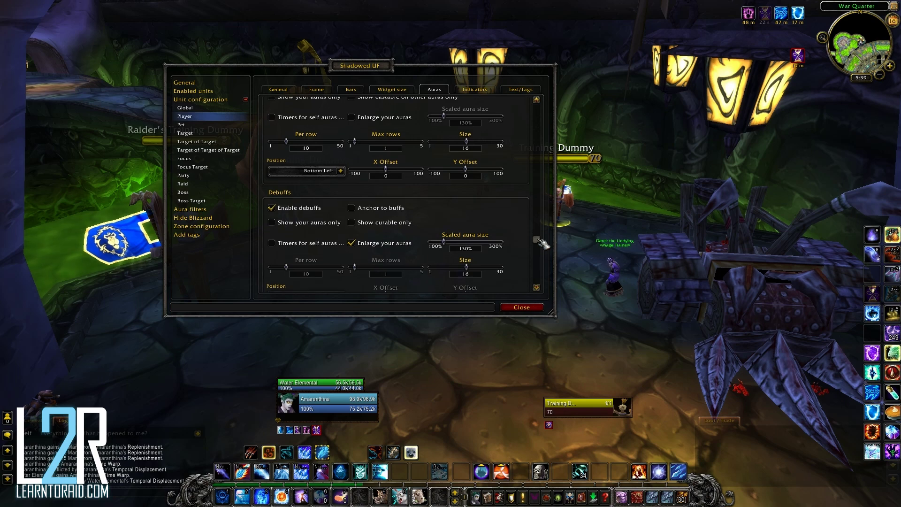
- Unlock the unit frames in the general options to bring up the example frames
left_click(476, 89)
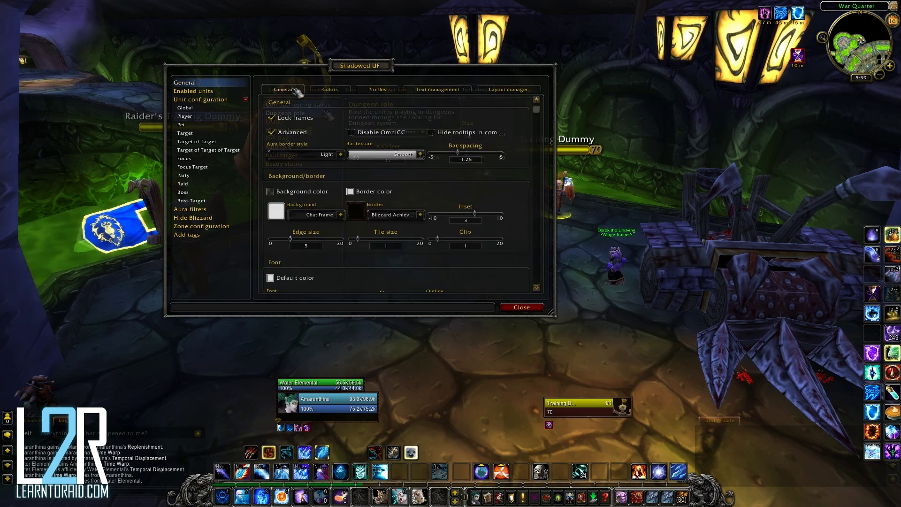
left_click(272, 118)
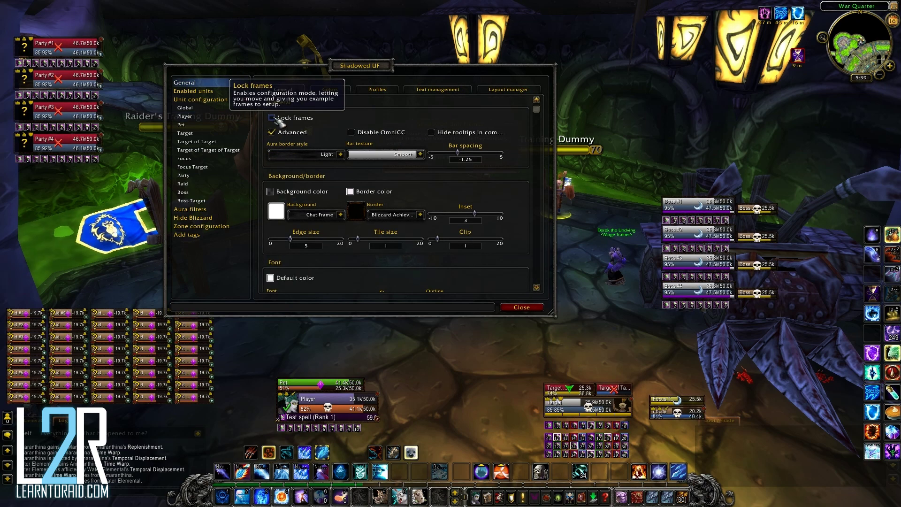
- Set the size of the Player unit's raid target indicator to 30
left_click(185, 116)
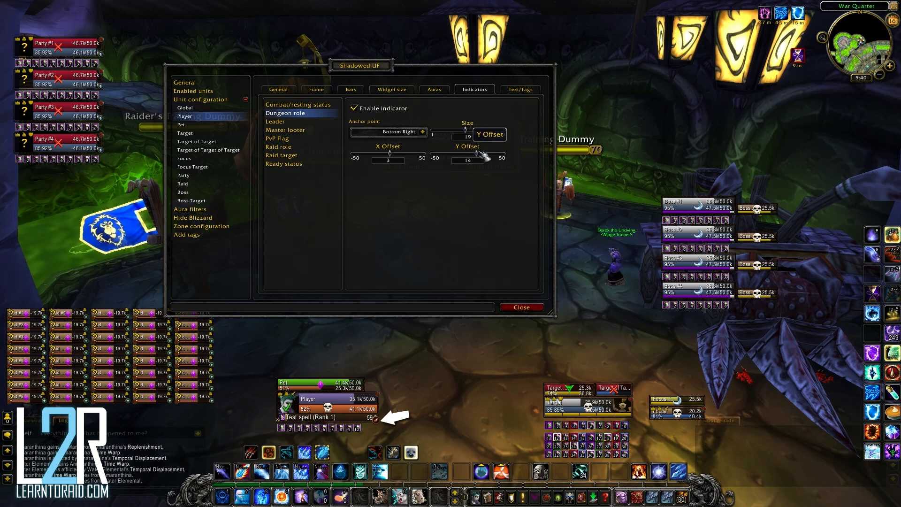
left_click(288, 155)
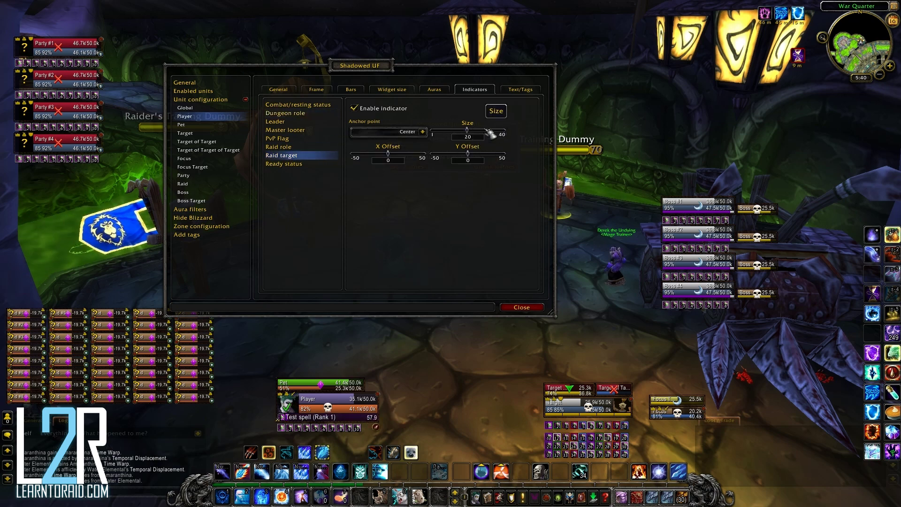
left_click_drag(483, 131, 502, 135)
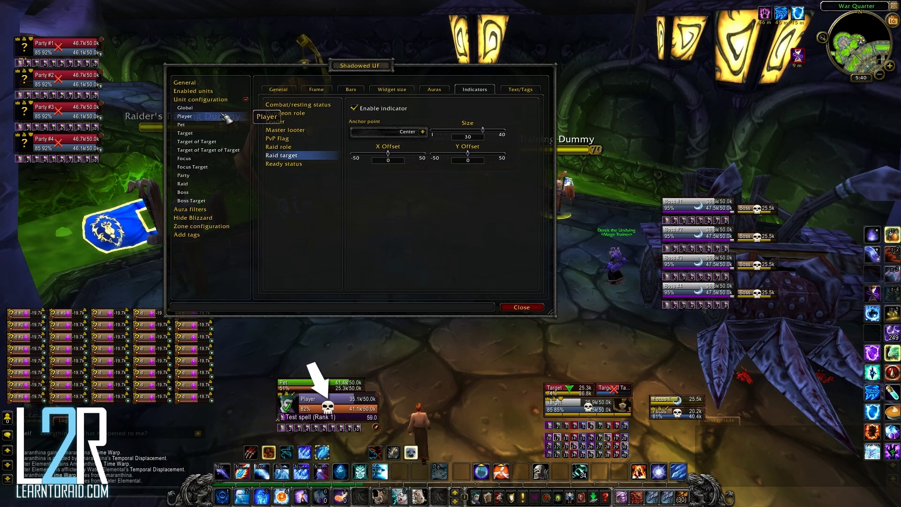
- Set the Youtube text on the Player's health bar to "Hi!" and browse the available tags
left_click(522, 92)
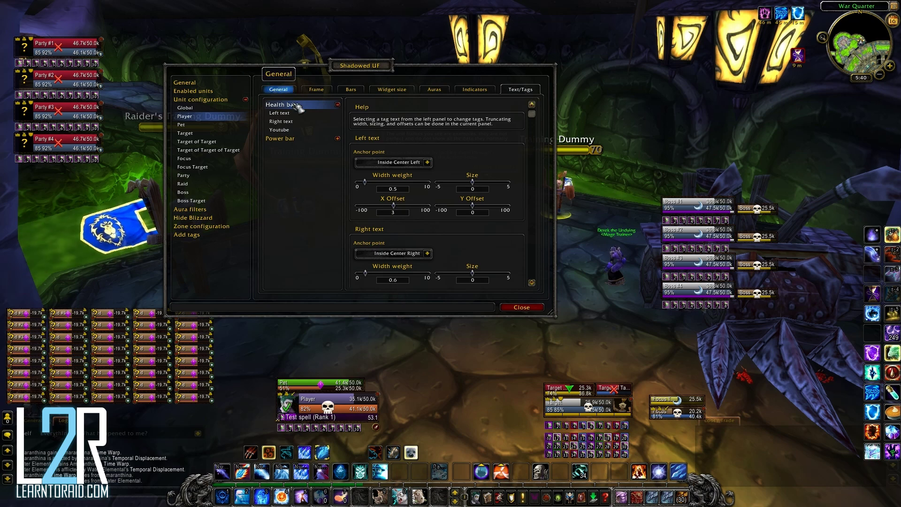
left_click(287, 133)
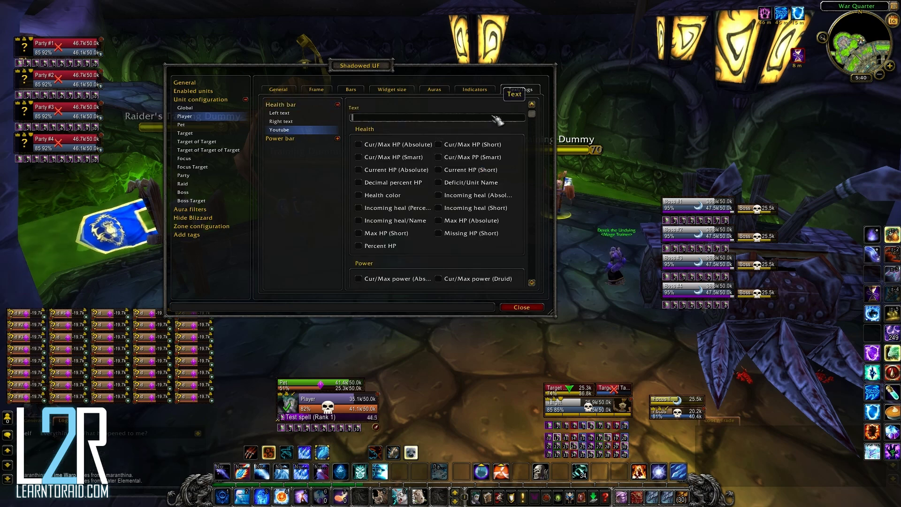
left_click(516, 117)
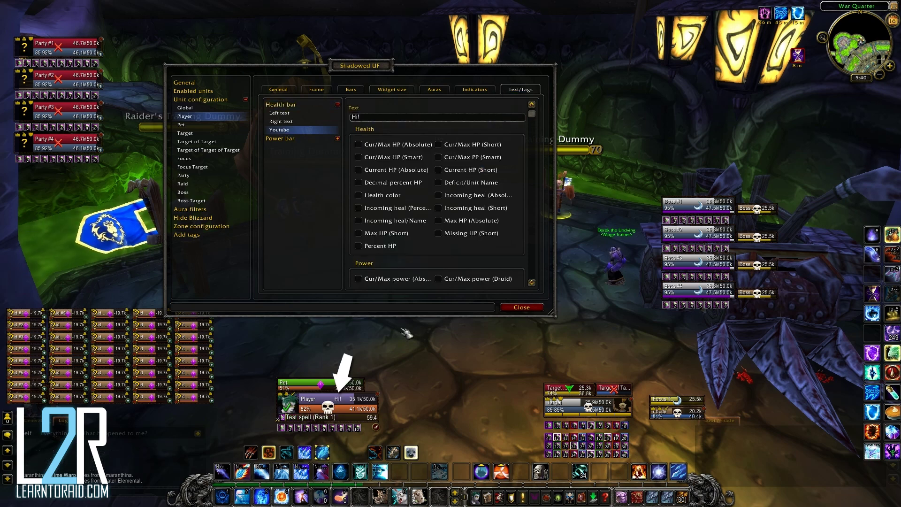
left_click_drag(532, 114, 533, 179)
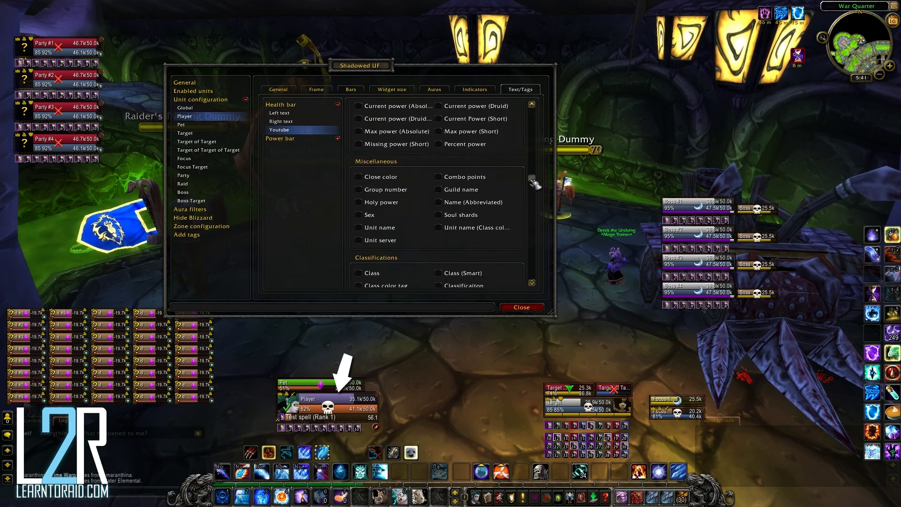